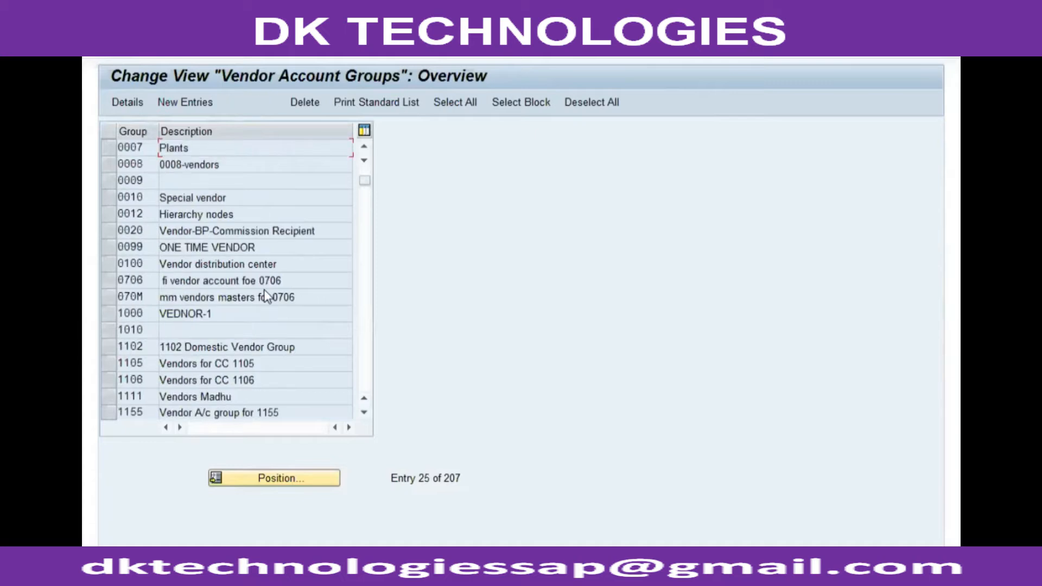
# Find the vendor account groups starting with VVG and open the details of account group VVG1.
pyautogui.click(288, 474)
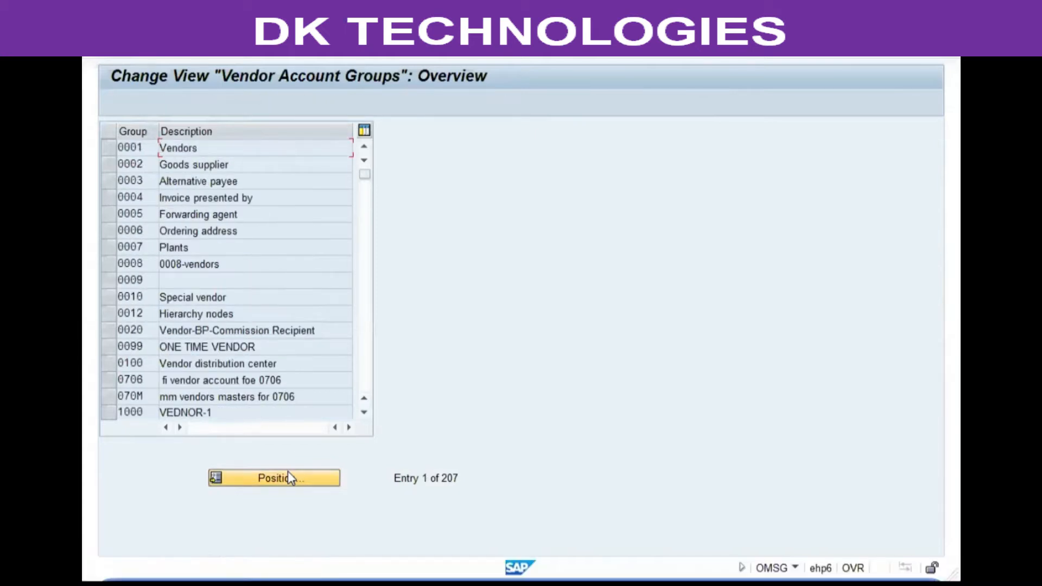
pyautogui.write('vvg')
pyautogui.press('Return')
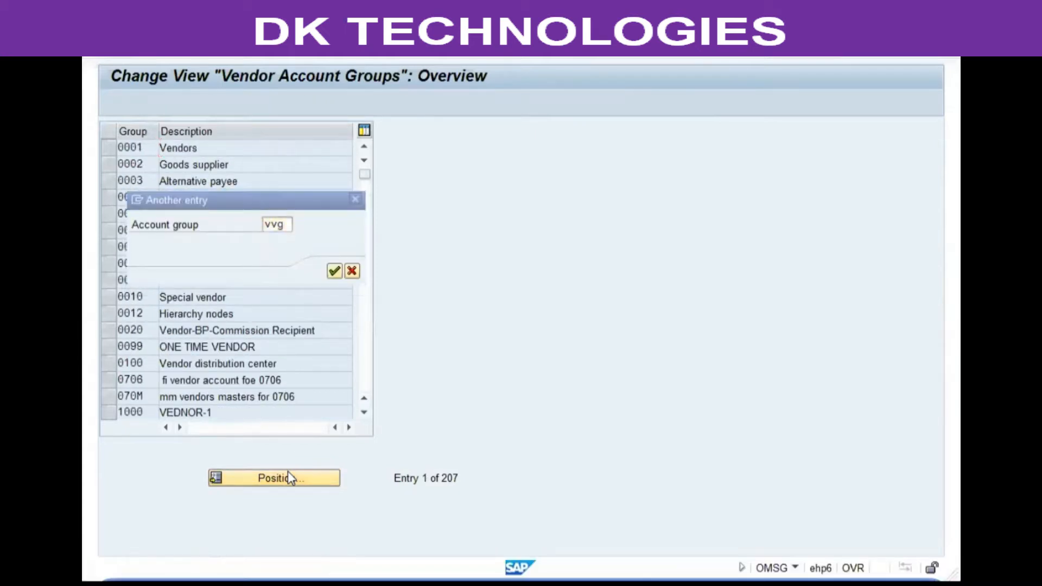
pyautogui.doubleClick(226, 150)
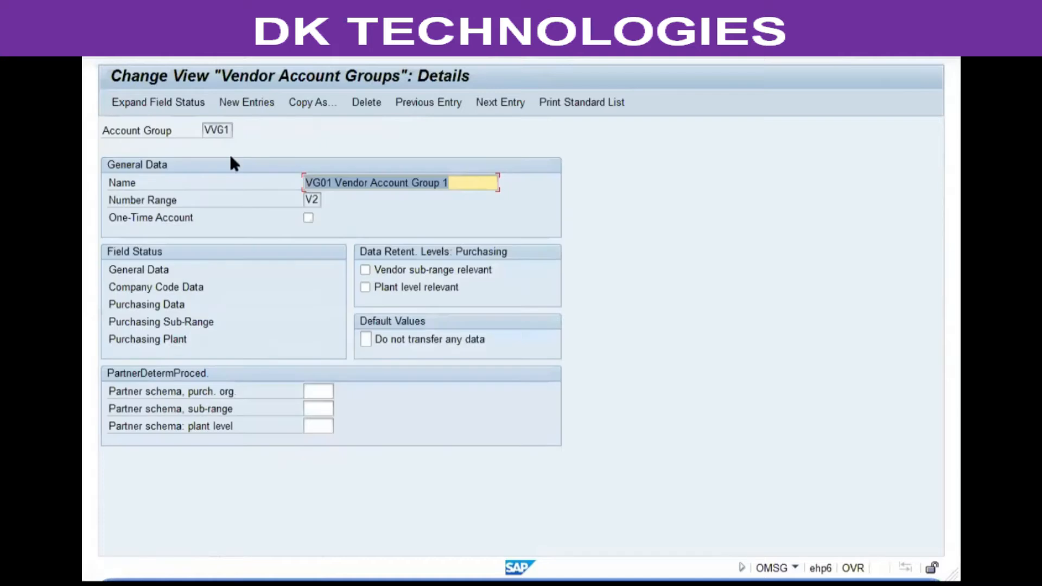
# Open the Control group within the General Data field status of account group VVG1.
pyautogui.click(138, 285)
pyautogui.click(147, 304)
pyautogui.click(150, 287)
pyautogui.doubleClick(149, 271)
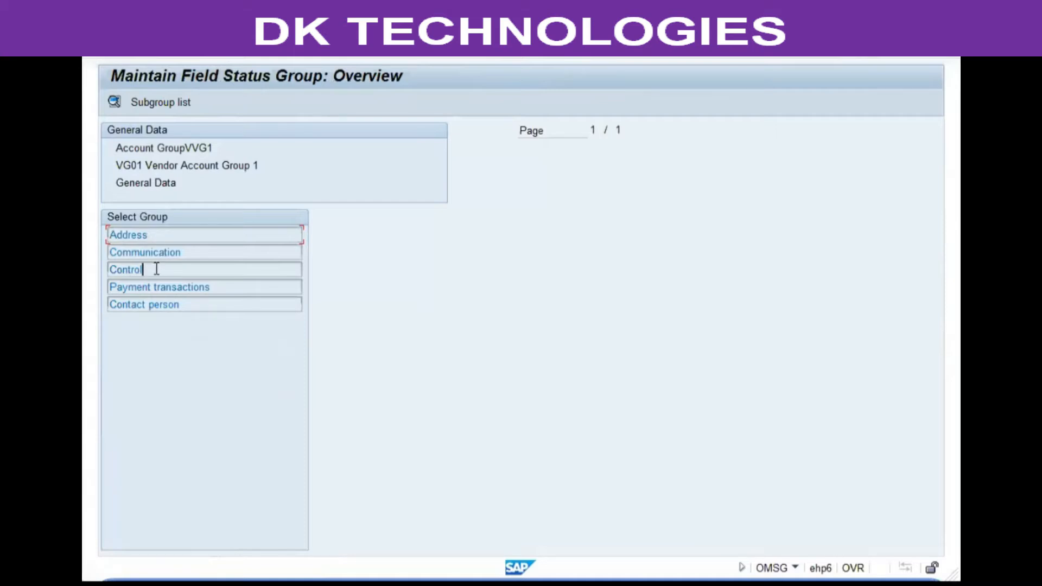
pyautogui.doubleClick(157, 269)
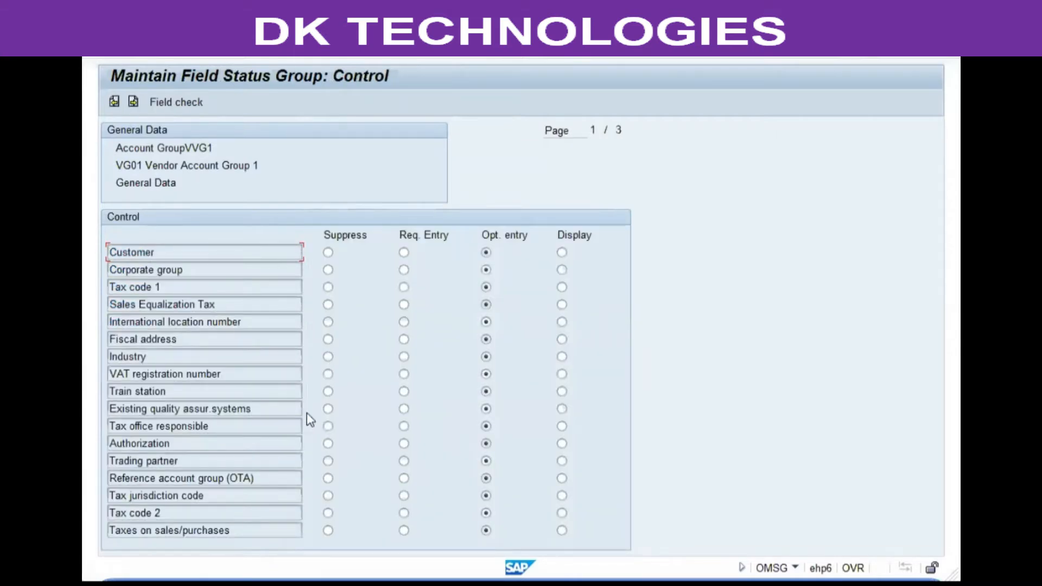
# Review the field statuses on all three Control pages, then return to the account group details.
pyautogui.click(588, 135)
pyautogui.click(622, 135)
pyautogui.click(603, 131)
pyautogui.press('pagedown')
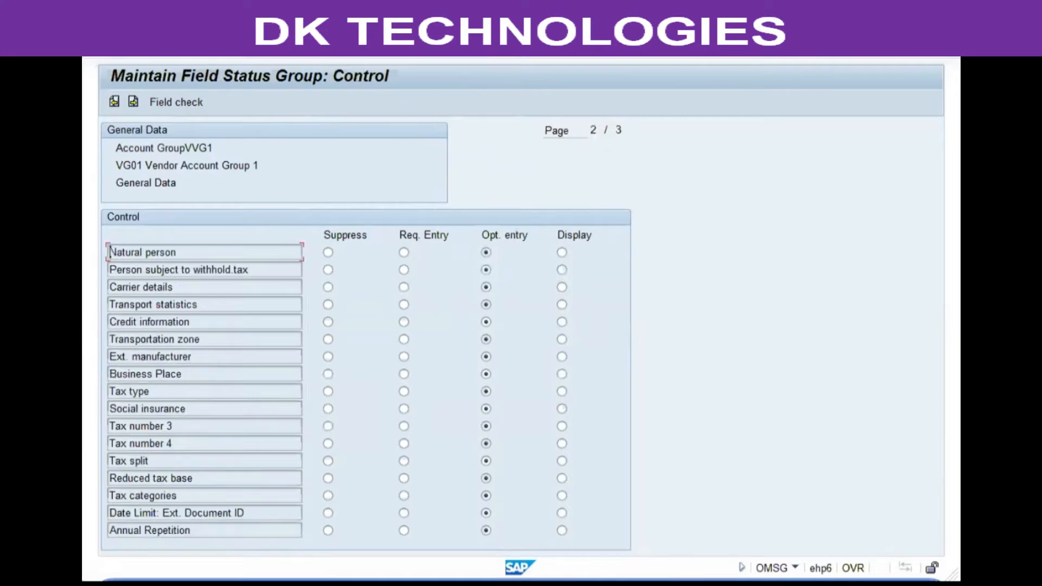
pyautogui.click(455, 57)
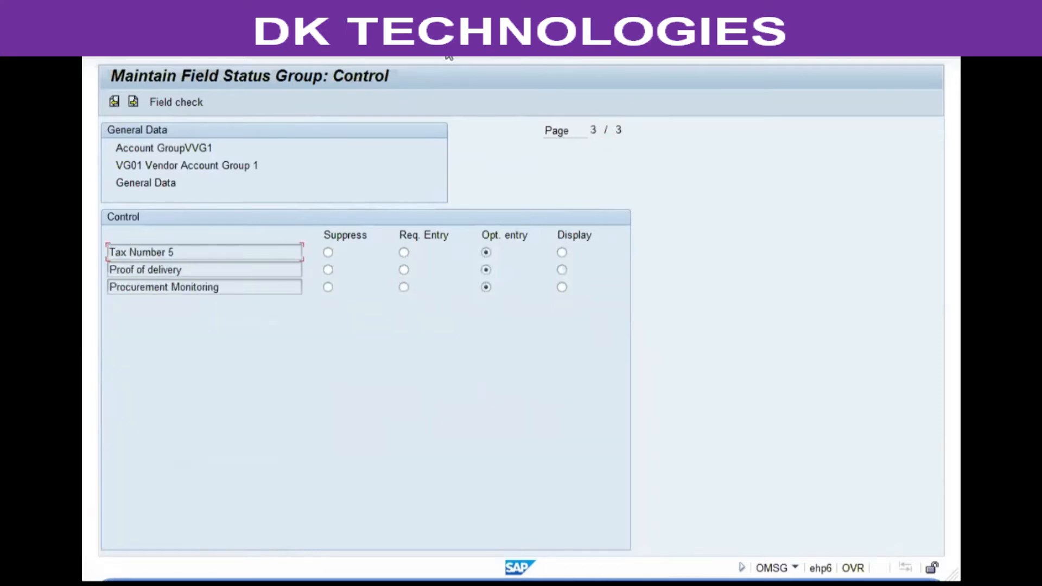
pyautogui.click(444, 56)
pyautogui.click(445, 57)
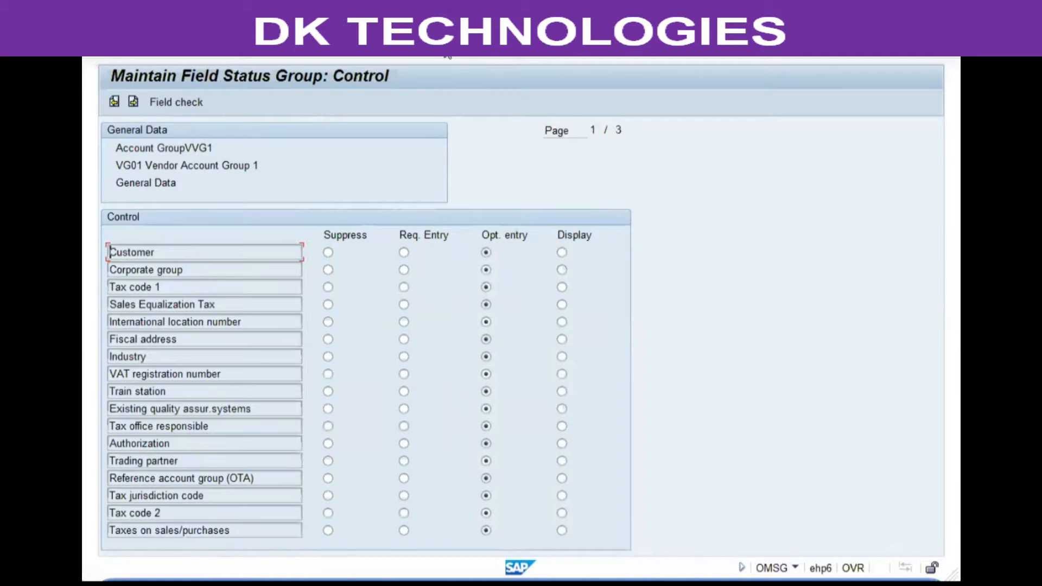
pyautogui.click(454, 56)
pyautogui.click(454, 56)
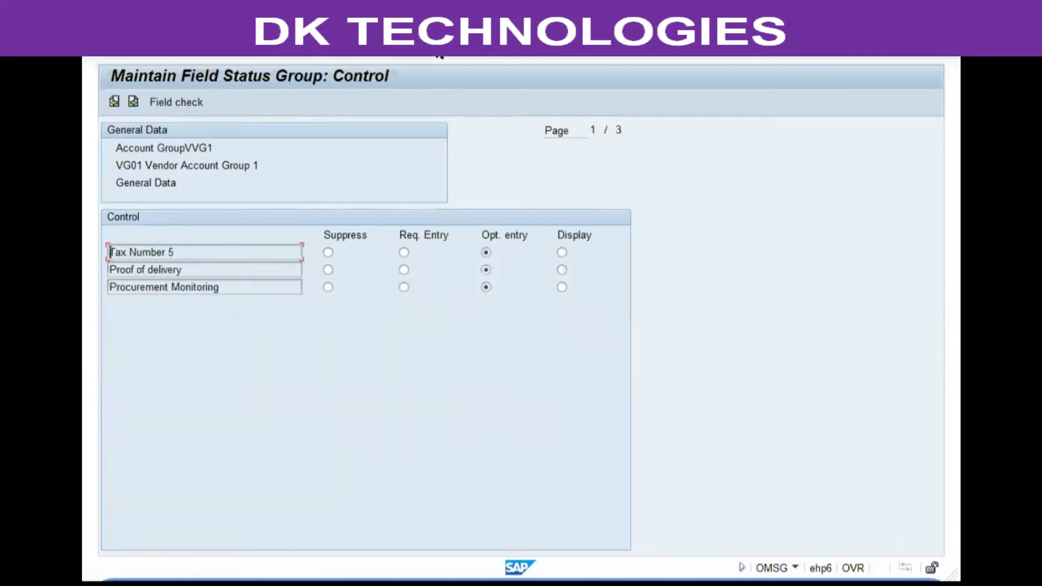
pyautogui.click(440, 57)
pyautogui.click(439, 56)
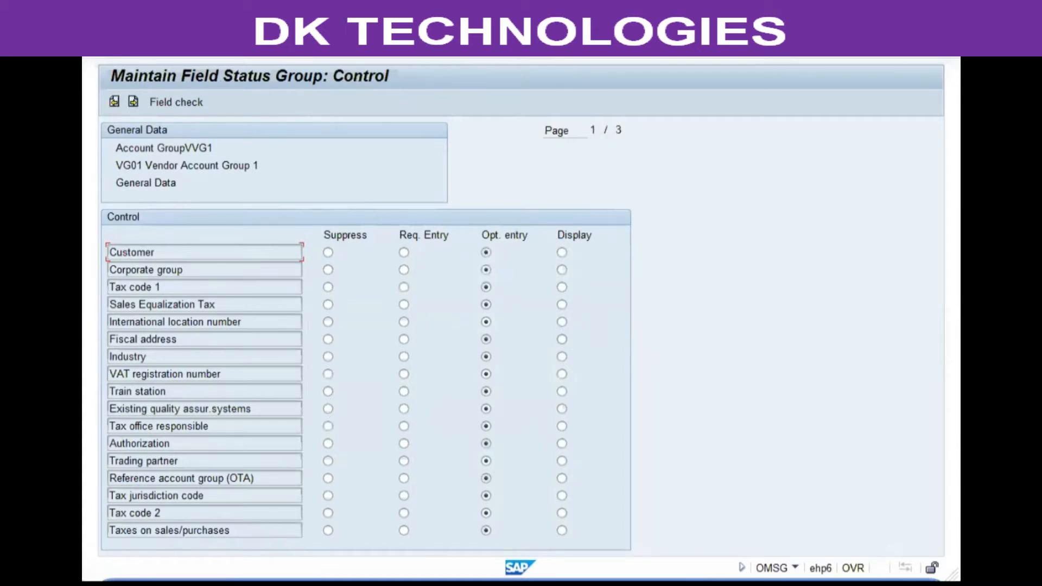
pyautogui.press('F3')
pyautogui.press('F3')
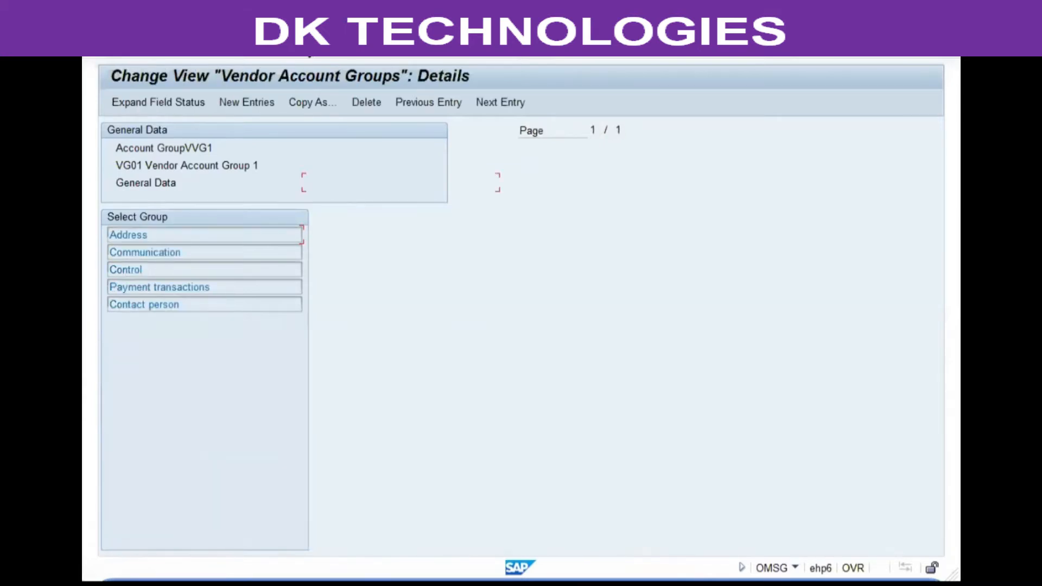
# Examine the Account management field statuses under Company Code Data, then return to the account group details.
pyautogui.doubleClick(225, 285)
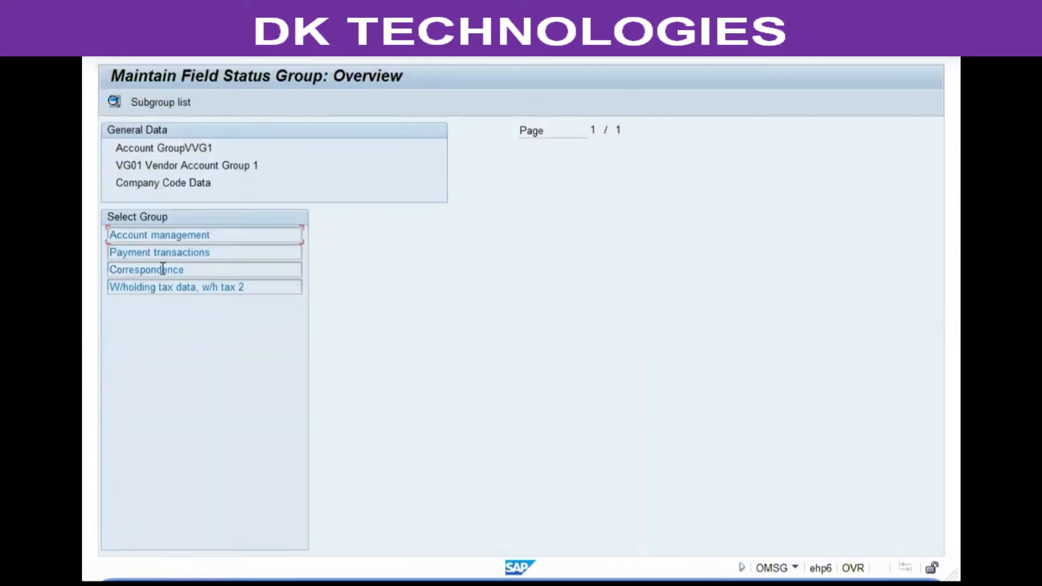
pyautogui.doubleClick(163, 238)
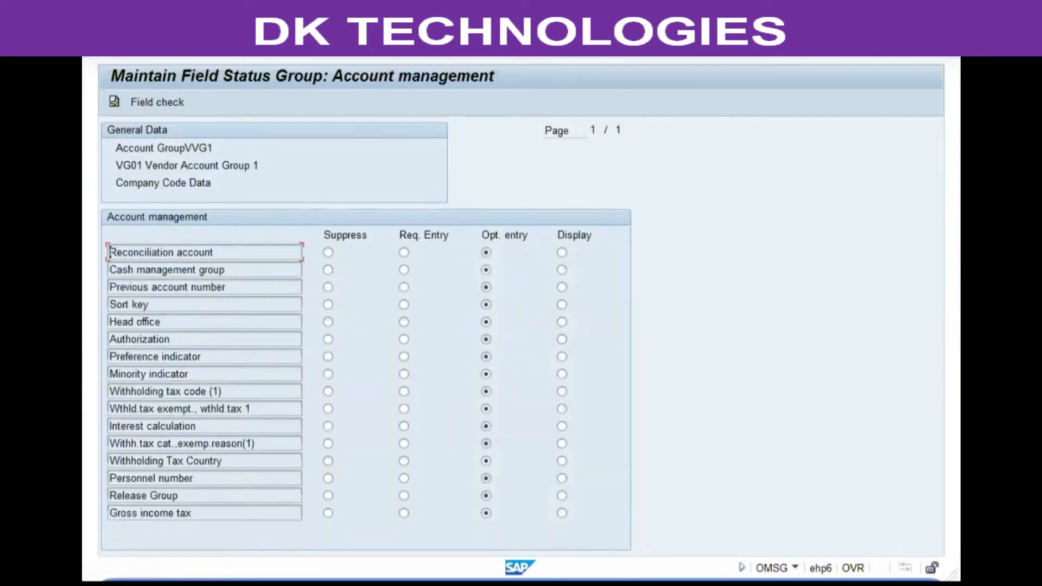
pyautogui.press('F3')
pyautogui.press('F3')
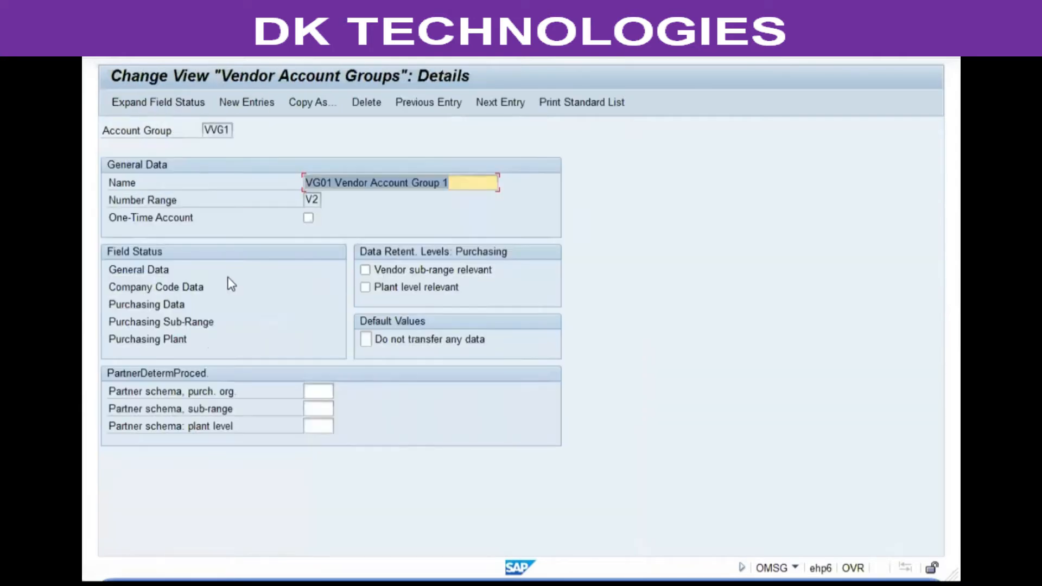
# Examine the Purchasing data field statuses of the account group, then return to the IMG structure.
pyautogui.doubleClick(163, 307)
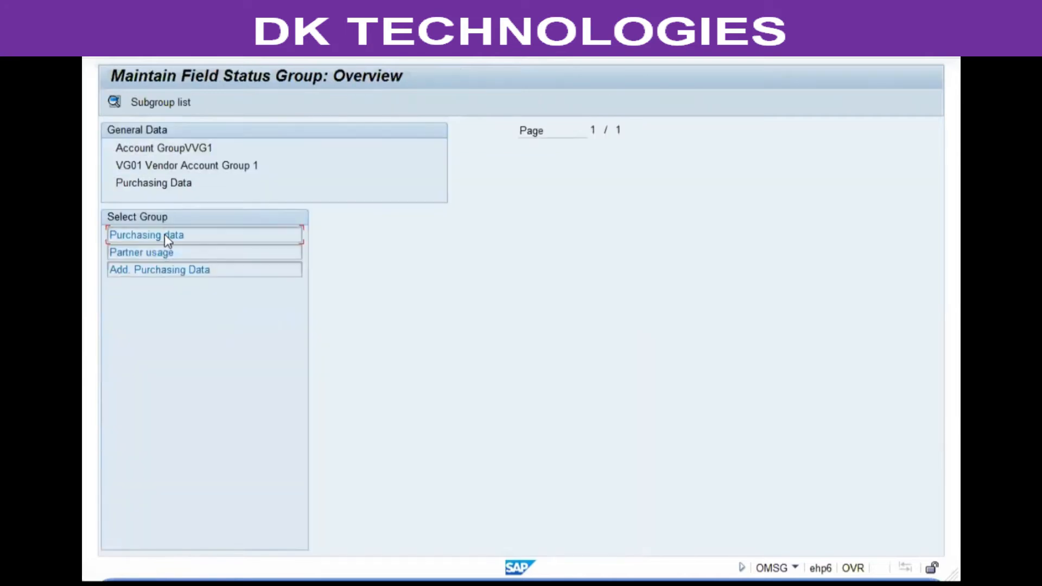
pyautogui.doubleClick(164, 234)
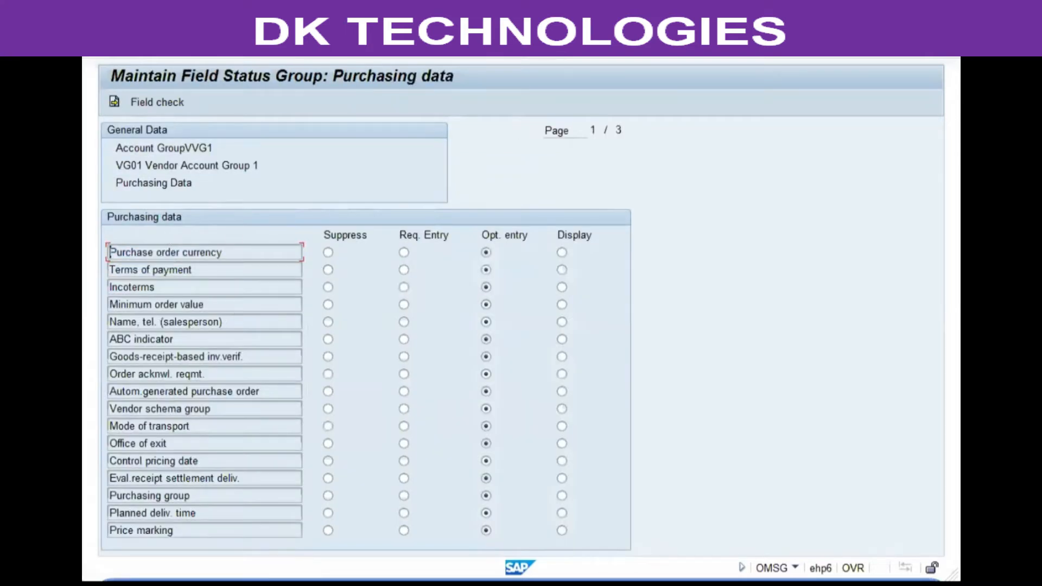
pyautogui.press('F3')
pyautogui.press('F3')
pyautogui.press('F3')
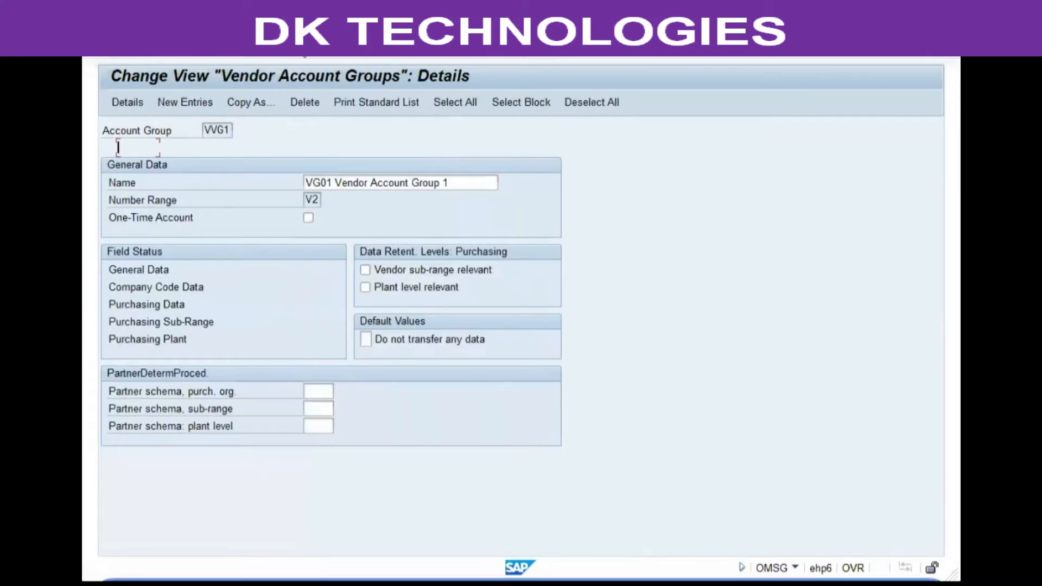
pyautogui.press('F3')
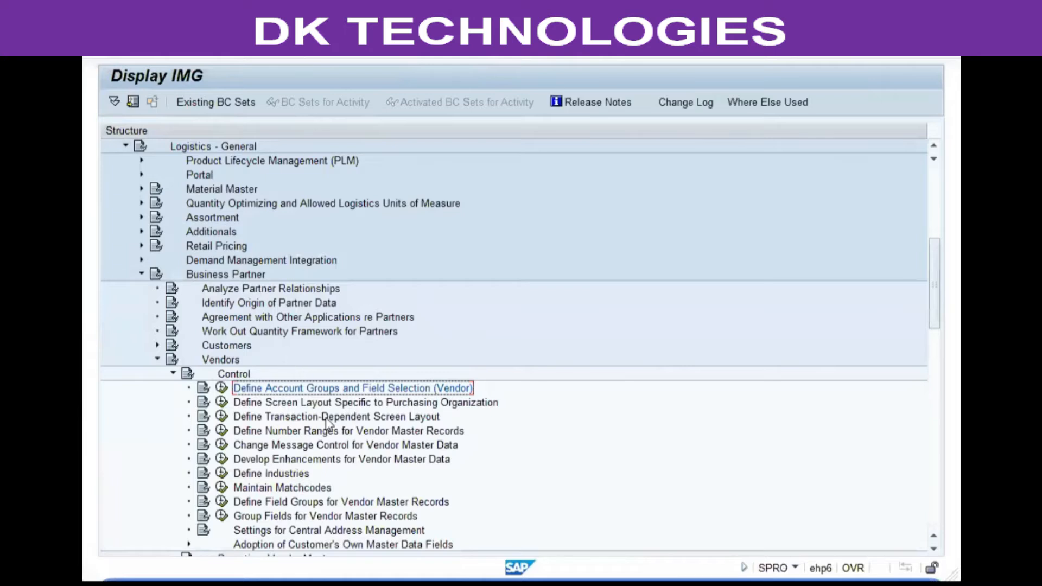
# Start a new entry for purchasing organization VGP1 in Define Screen Layout Specific to Purchasing Organization.
pyautogui.click(321, 404)
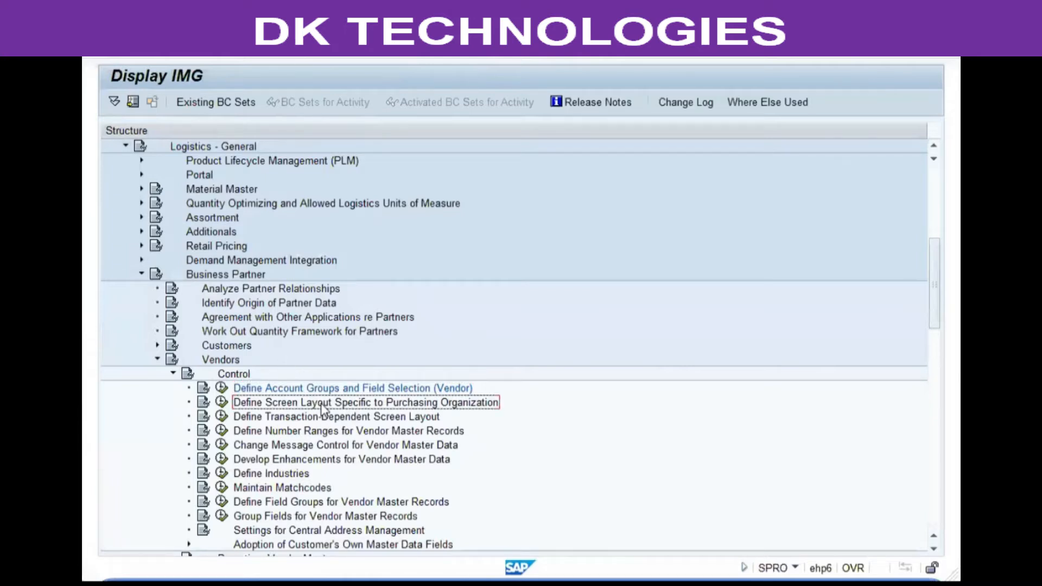
pyautogui.click(221, 402)
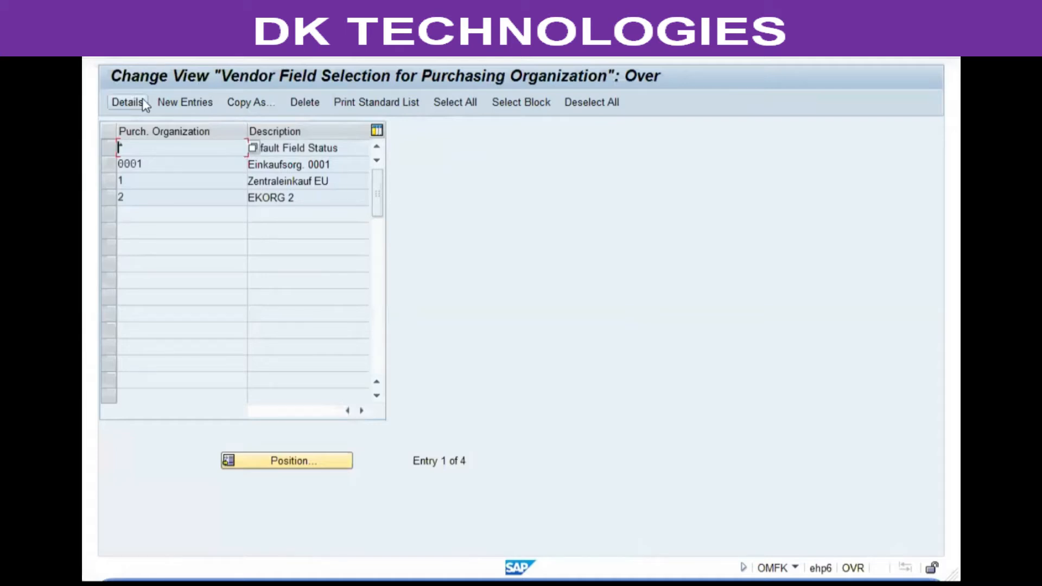
pyautogui.click(178, 103)
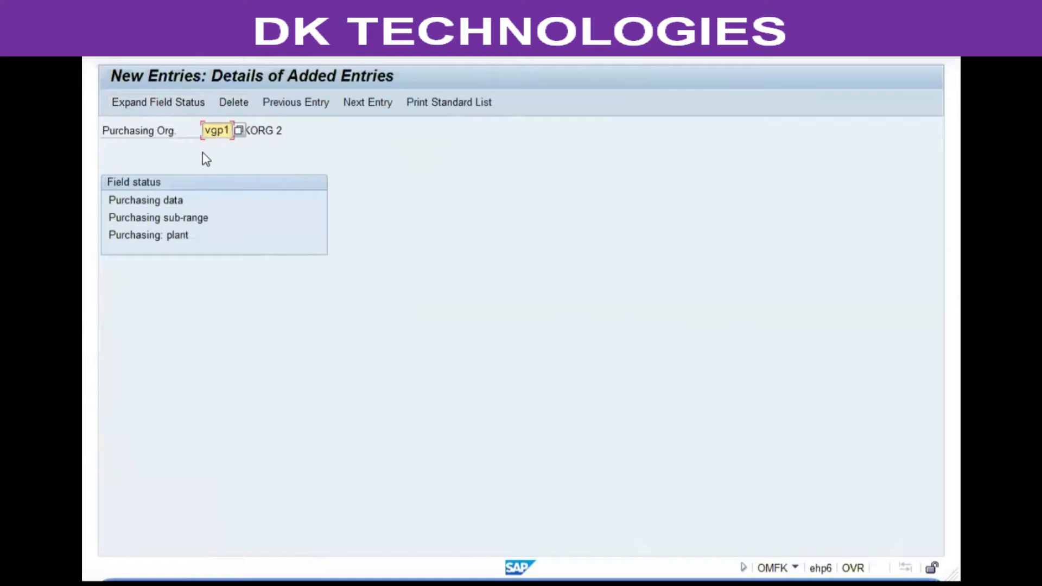
pyautogui.write('vgp1')
pyautogui.press('Return')
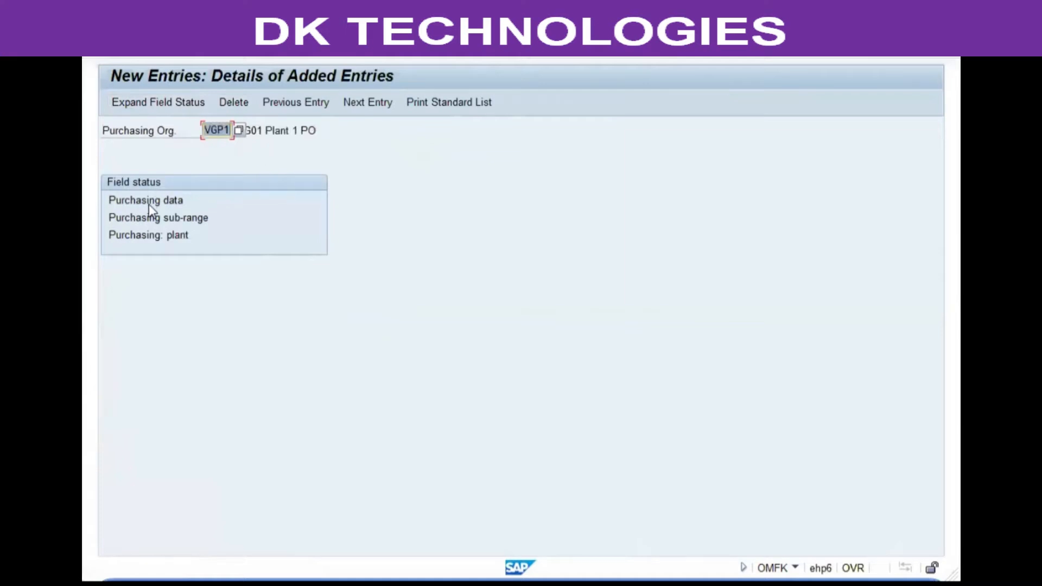
# Examine the Purchasing data field statuses for purchasing organization VGP1, then return to the IMG structure without saving.
pyautogui.doubleClick(149, 204)
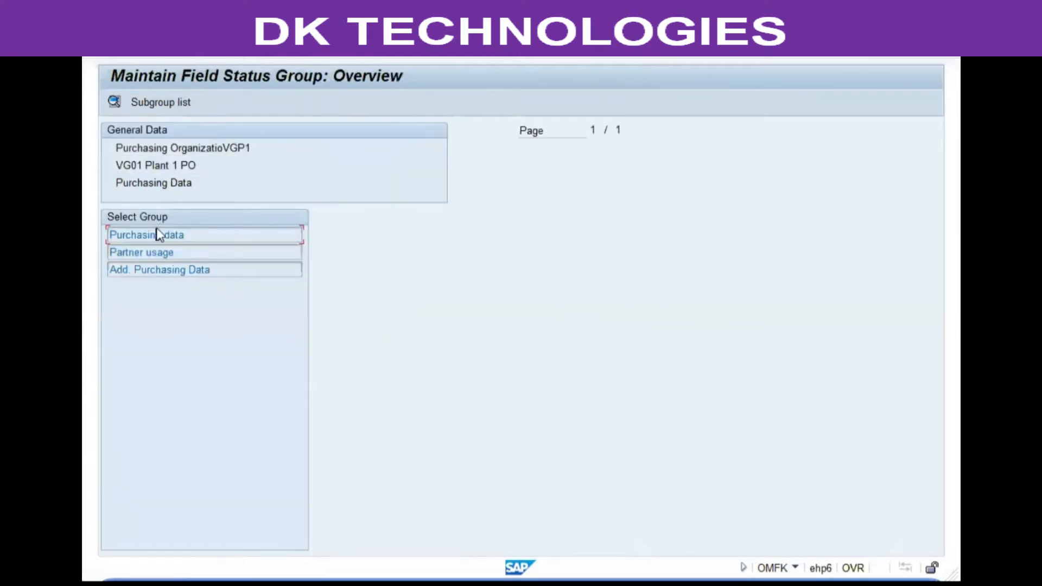
pyautogui.doubleClick(157, 232)
pyautogui.moveTo(223, 152); pyautogui.dragTo(309, 154)
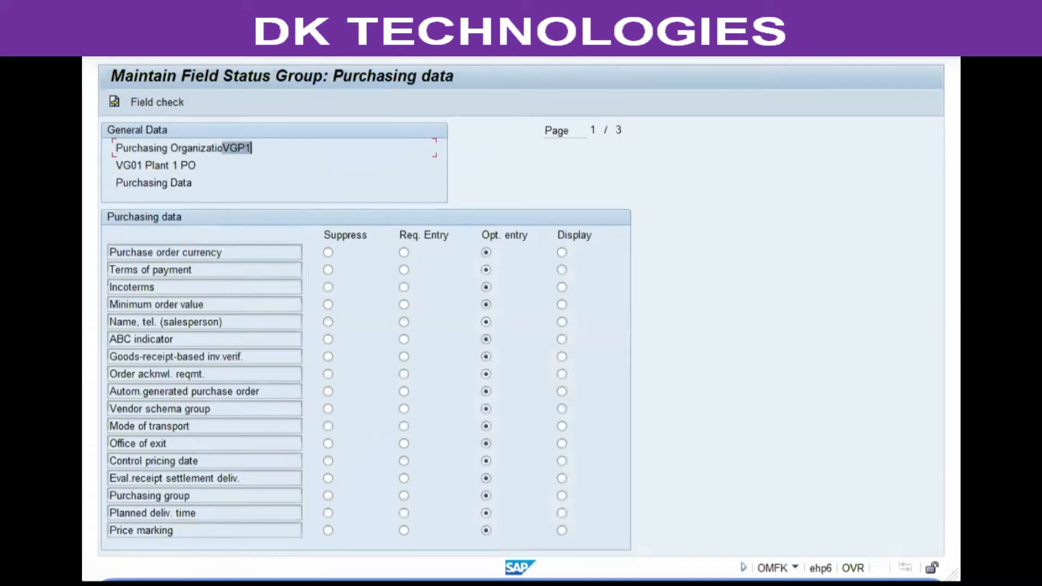
pyautogui.click(304, 53)
pyautogui.click(304, 53)
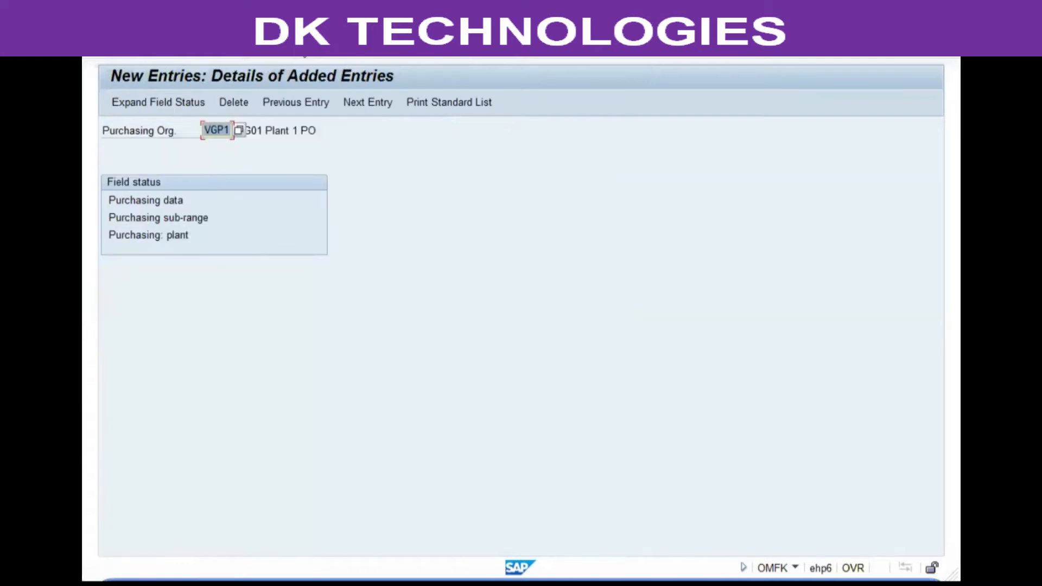
pyautogui.click(305, 52)
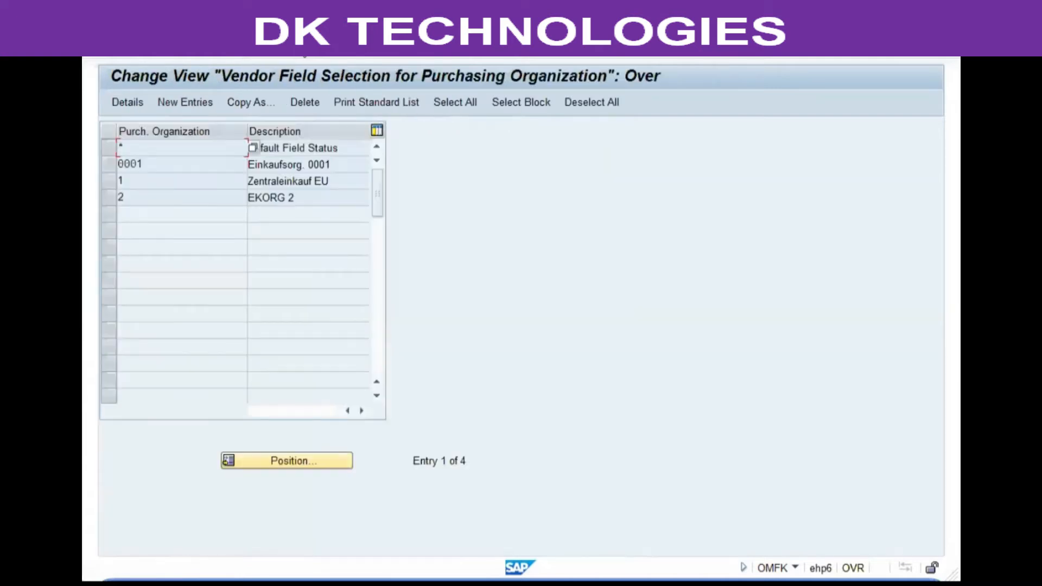
pyautogui.click(304, 53)
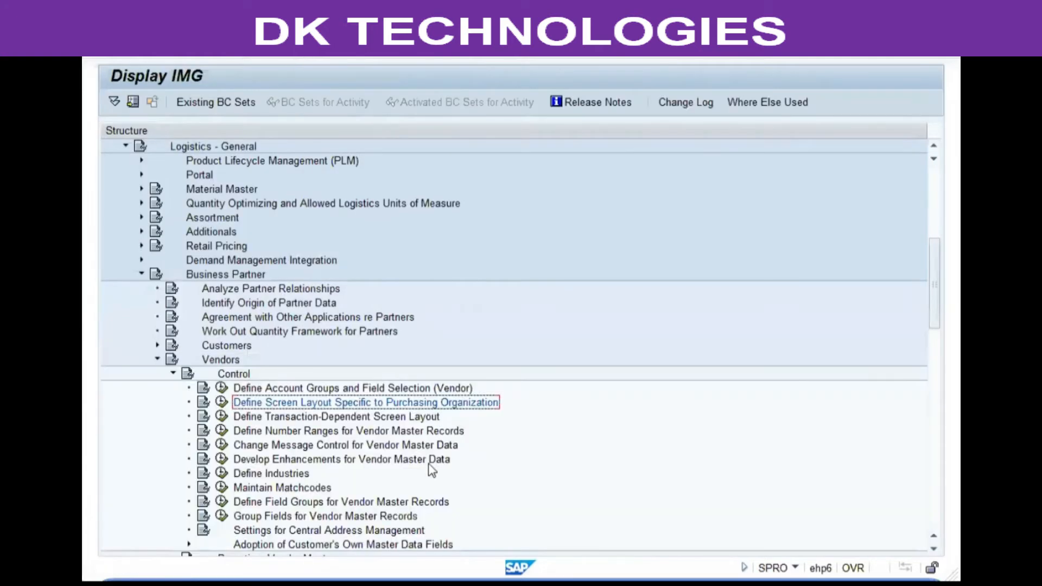
pyautogui.click(393, 388)
pyautogui.click(390, 403)
pyautogui.click(396, 388)
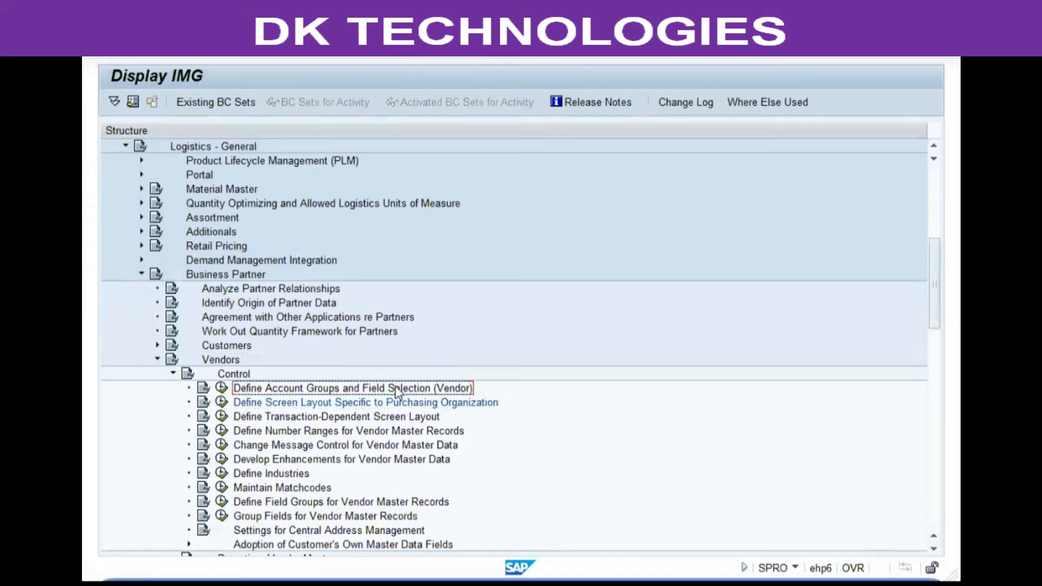
# Open Define Transaction-Dependent Screen Layout and review the list of vendor activity types.
pyautogui.click(279, 416)
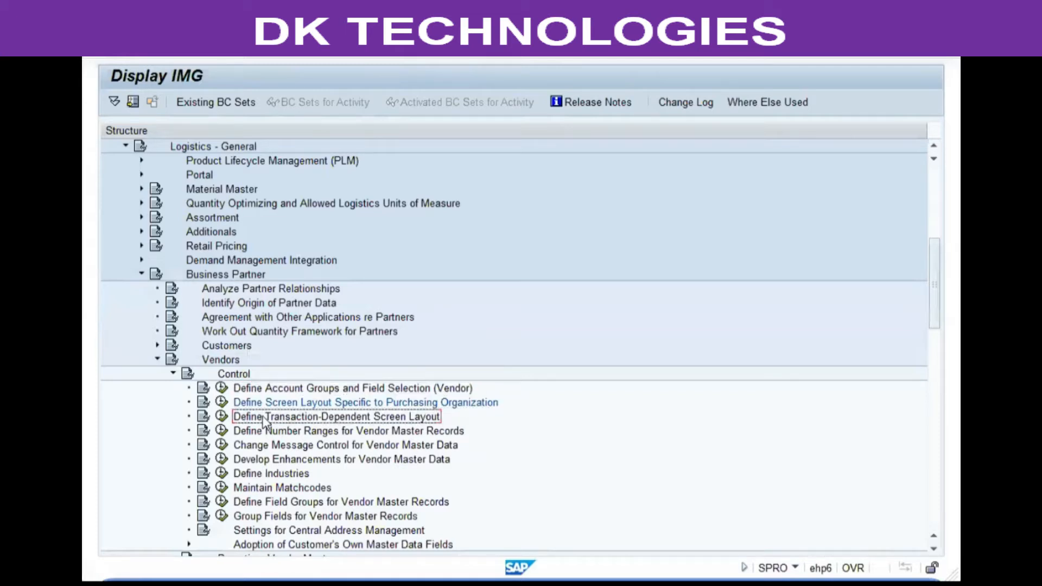
pyautogui.click(221, 417)
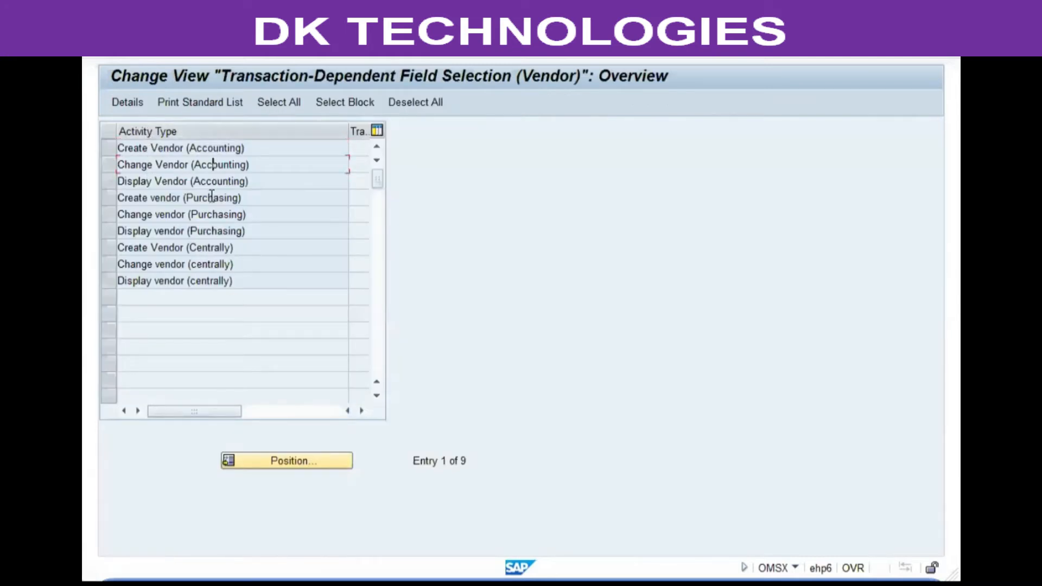
pyautogui.click(204, 247)
pyautogui.click(228, 197)
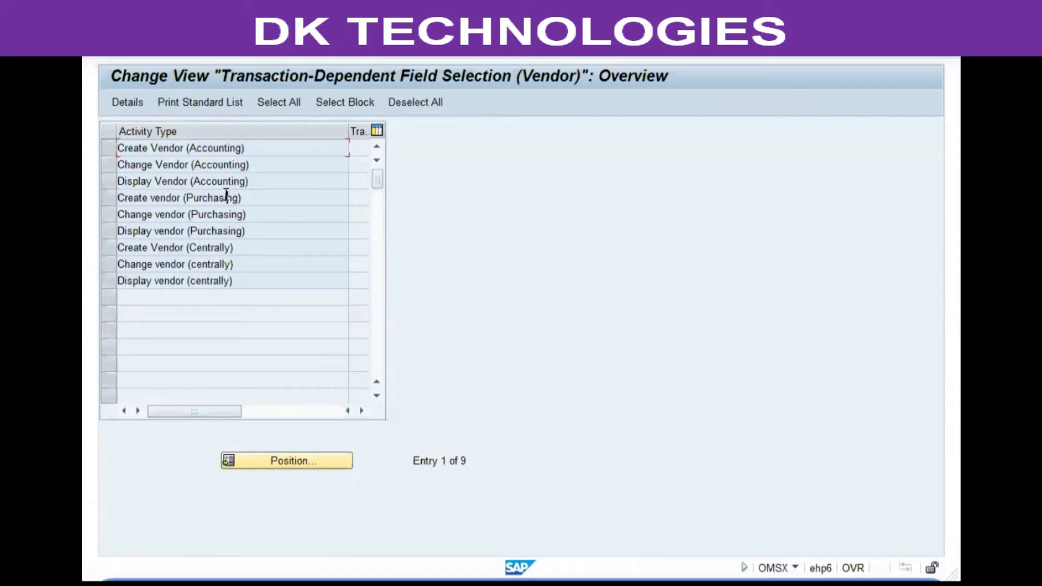
# Examine the Address field statuses in the general data of Create Vendor (Centrally), then return to the activity type overview.
pyautogui.doubleClick(158, 248)
pyautogui.doubleClick(149, 182)
pyautogui.doubleClick(158, 213)
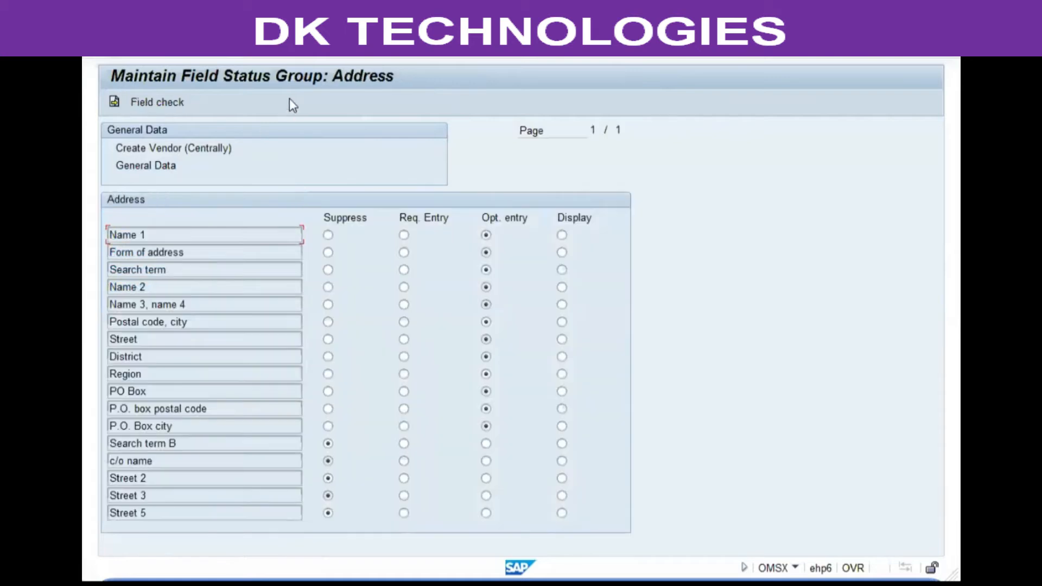
pyautogui.click(296, 50)
pyautogui.click(296, 50)
pyautogui.click(297, 54)
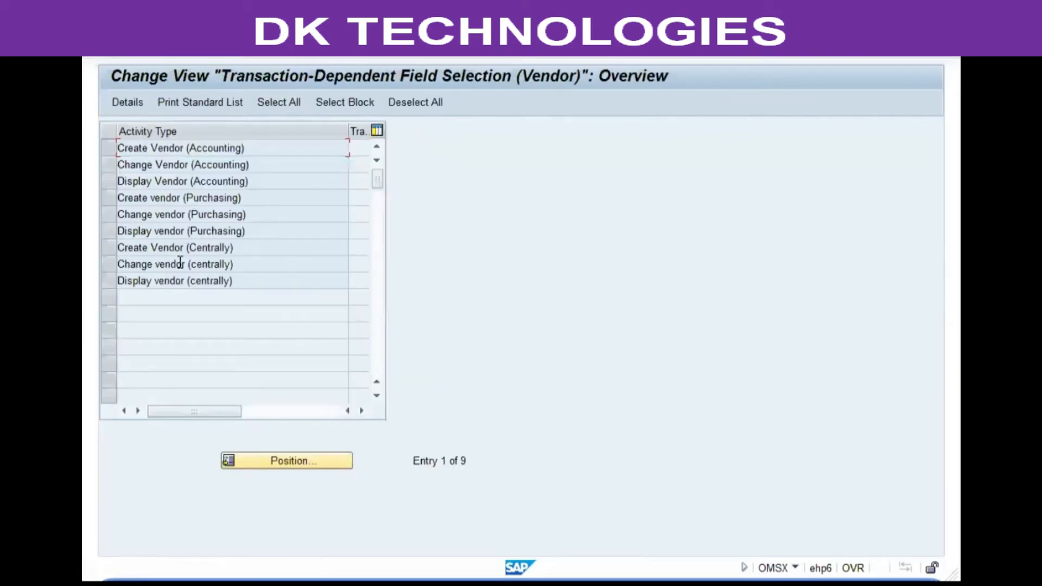
# View the field status details of Change vendor (centrally), then open those of Display vendor (centrally).
pyautogui.doubleClick(179, 264)
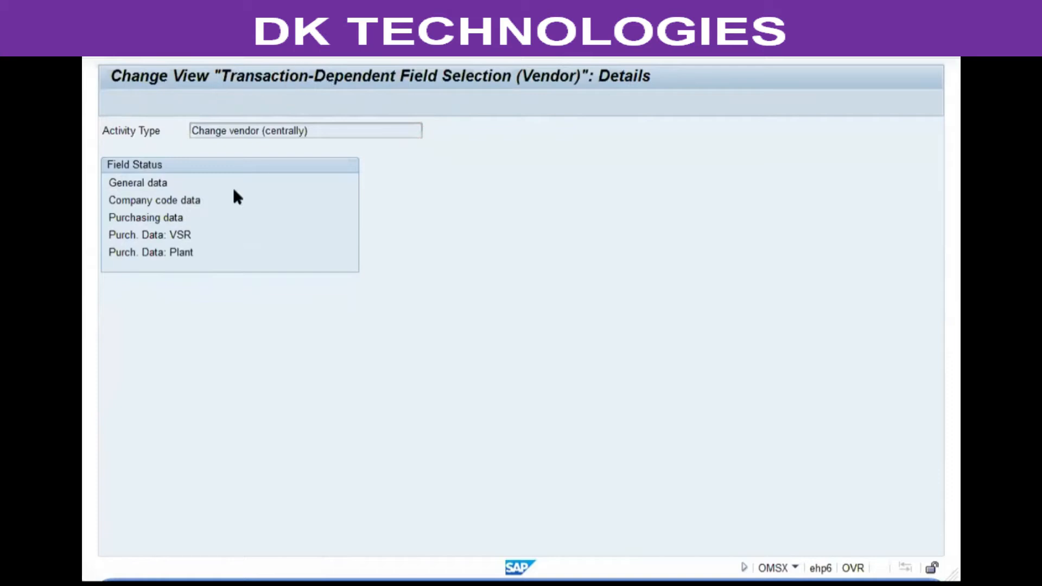
pyautogui.press('F3')
pyautogui.doubleClick(175, 282)
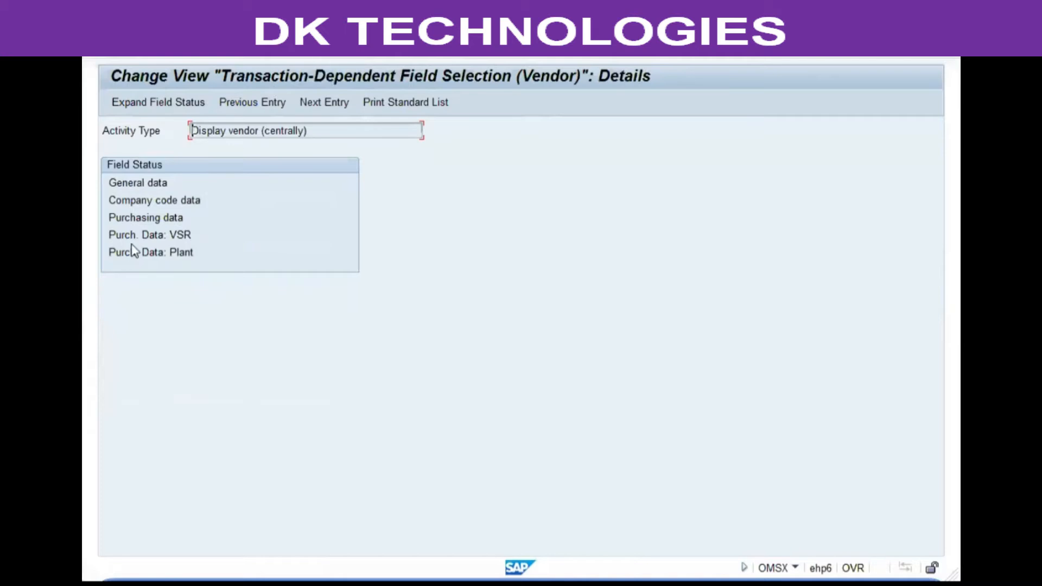
# Examine the Purchasing data field statuses of Display vendor (centrally), then return to the IMG structure.
pyautogui.doubleClick(126, 217)
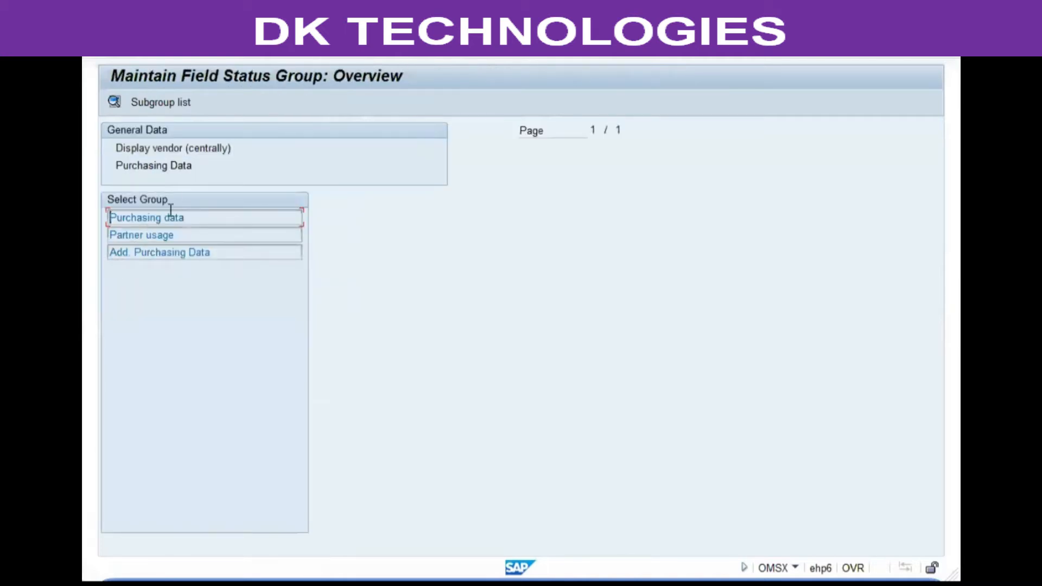
pyautogui.doubleClick(170, 217)
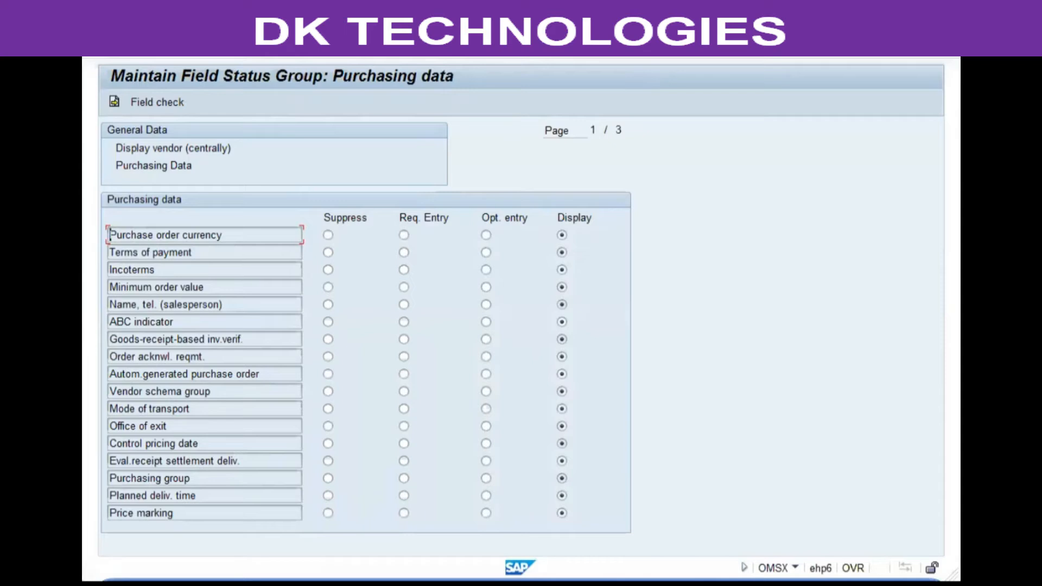
pyautogui.click(301, 60)
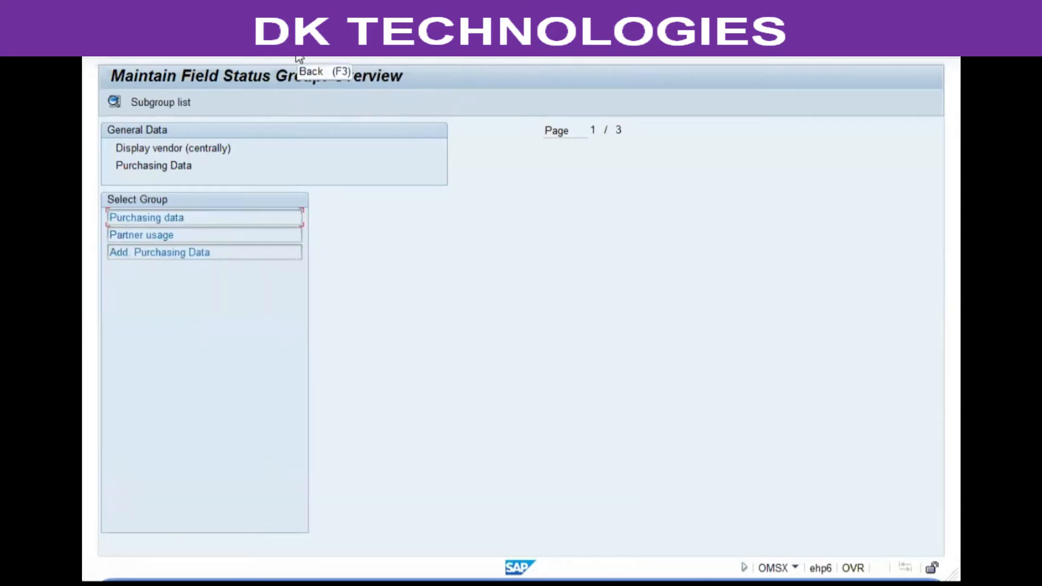
pyautogui.click(301, 61)
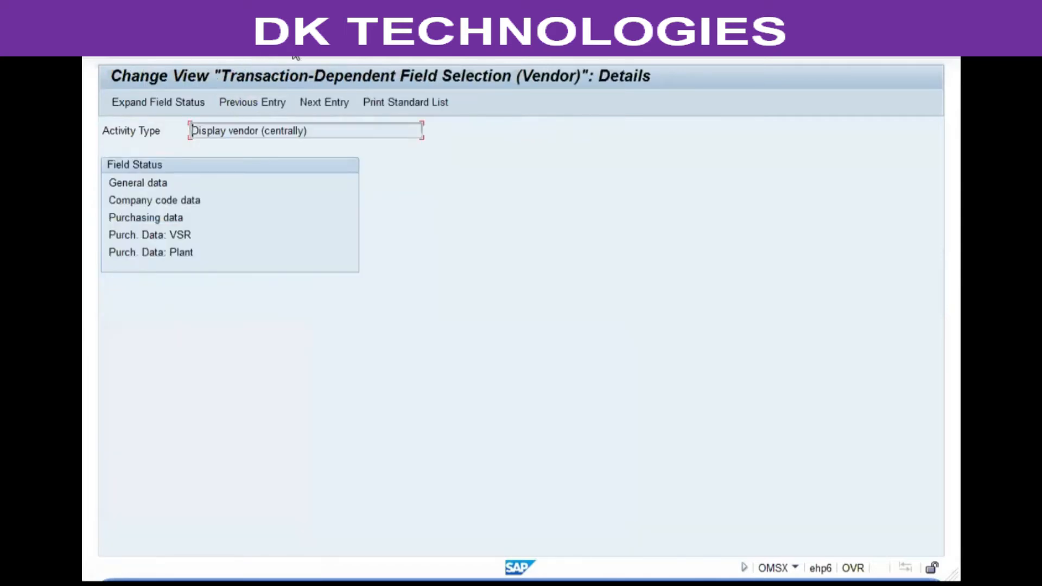
pyautogui.click(296, 58)
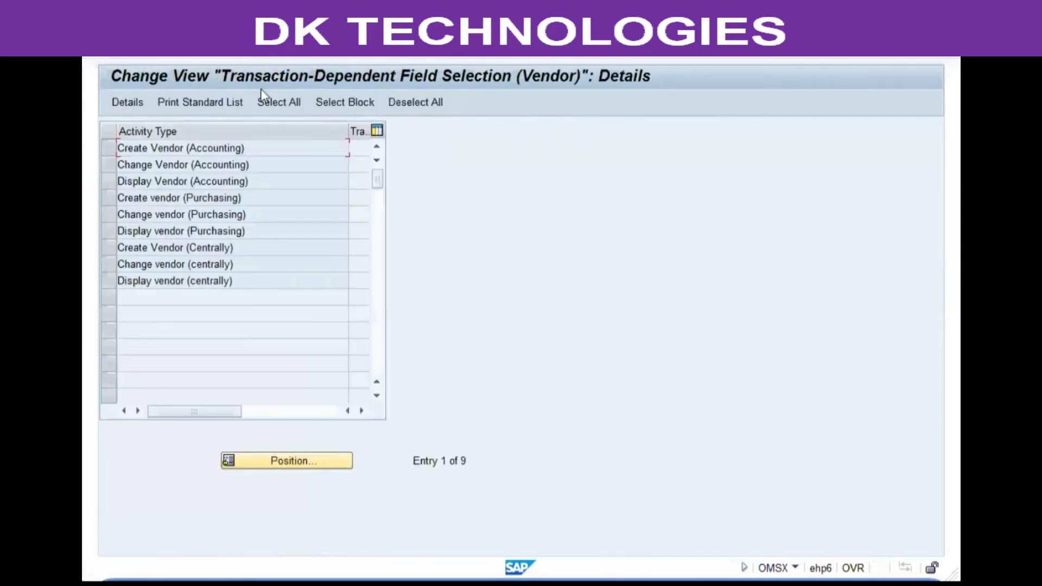
pyautogui.click(294, 55)
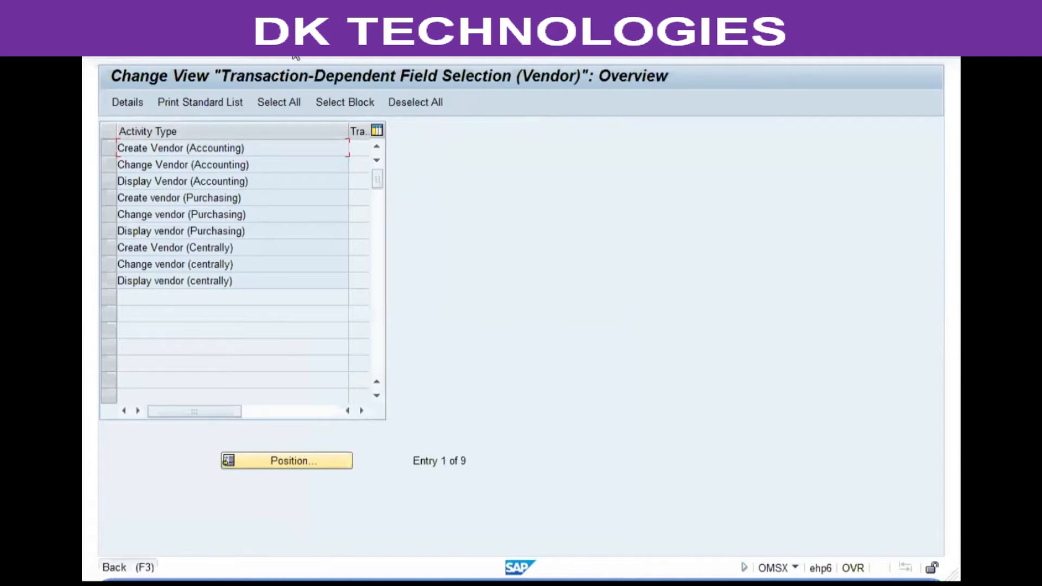
# Review the vendor number intervals and their account group assignments in Define Number Ranges for Vendor Master Records, then return to the IMG structure.
pyautogui.click(304, 429)
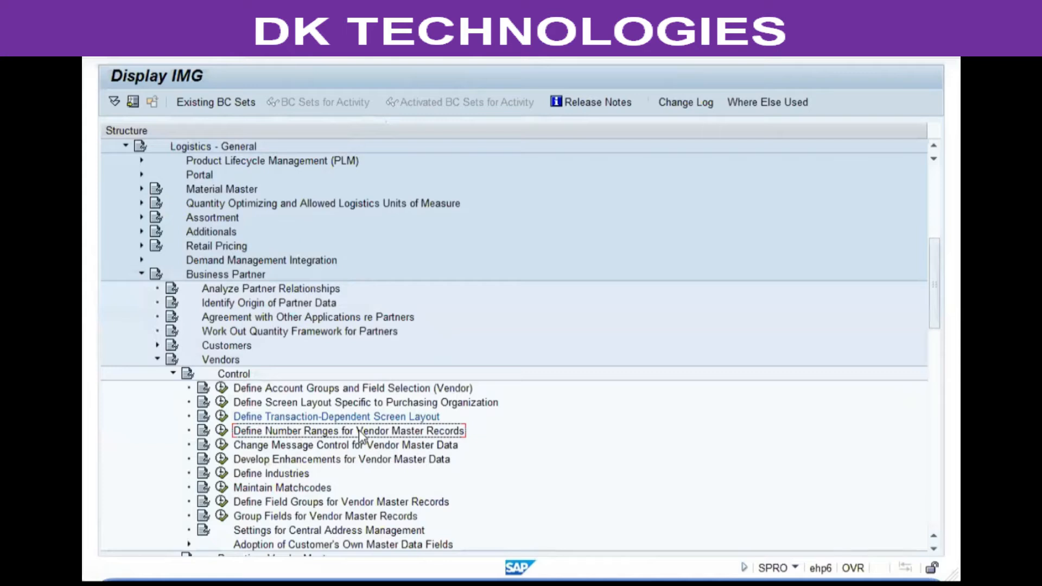
pyautogui.click(220, 430)
pyautogui.click(167, 169)
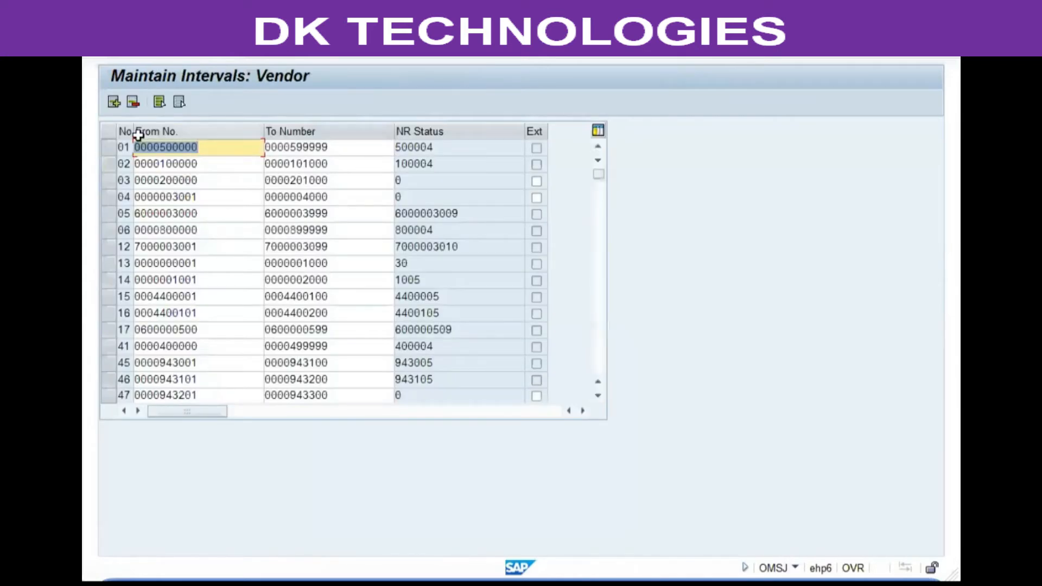
pyautogui.click(298, 59)
pyautogui.click(191, 201)
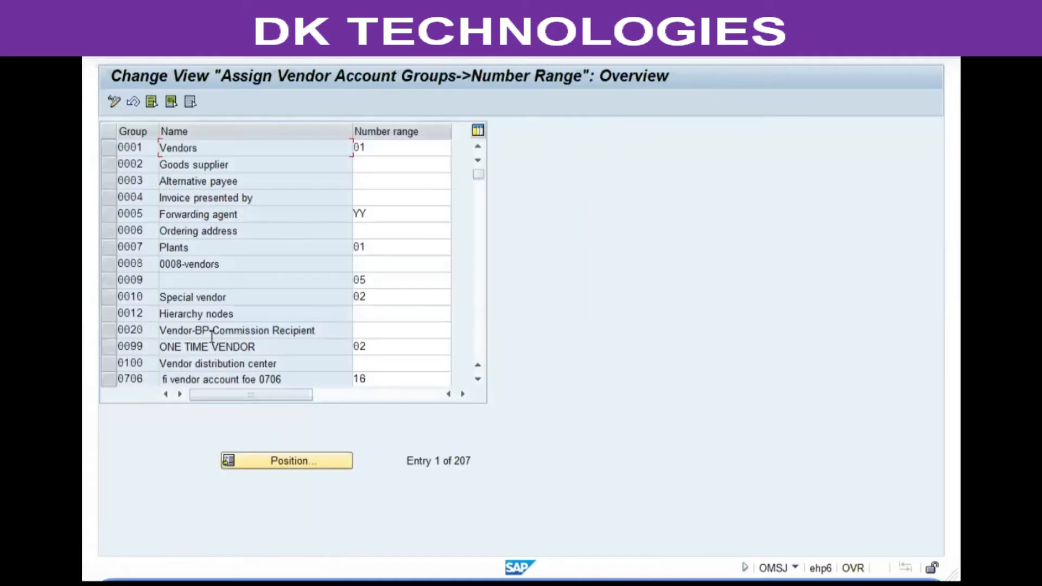
pyautogui.click(298, 52)
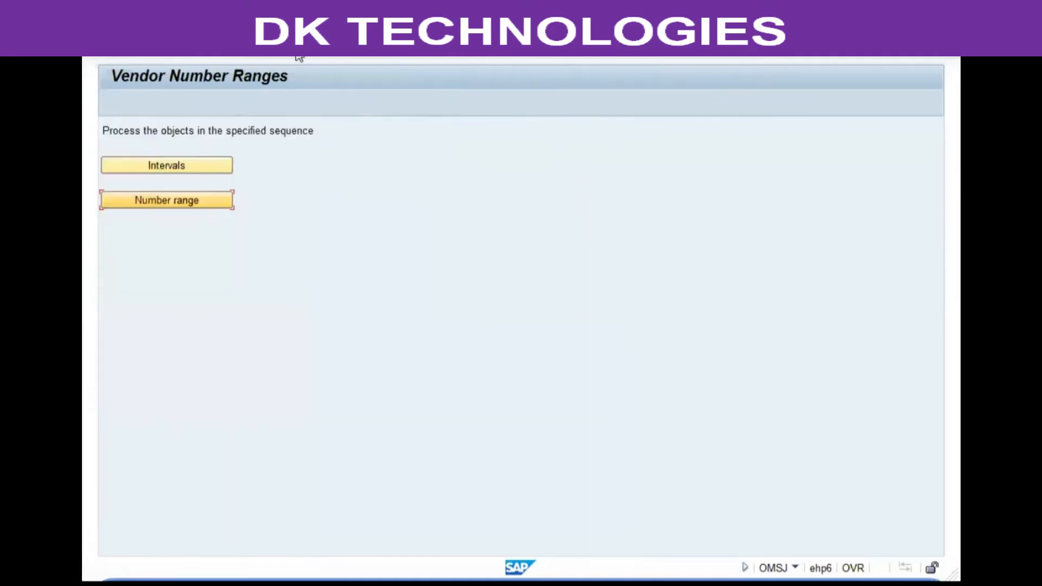
pyautogui.click(298, 52)
# Open Define Industries and add a new industry key VTST with the description Vaillant Test.
pyautogui.click(291, 475)
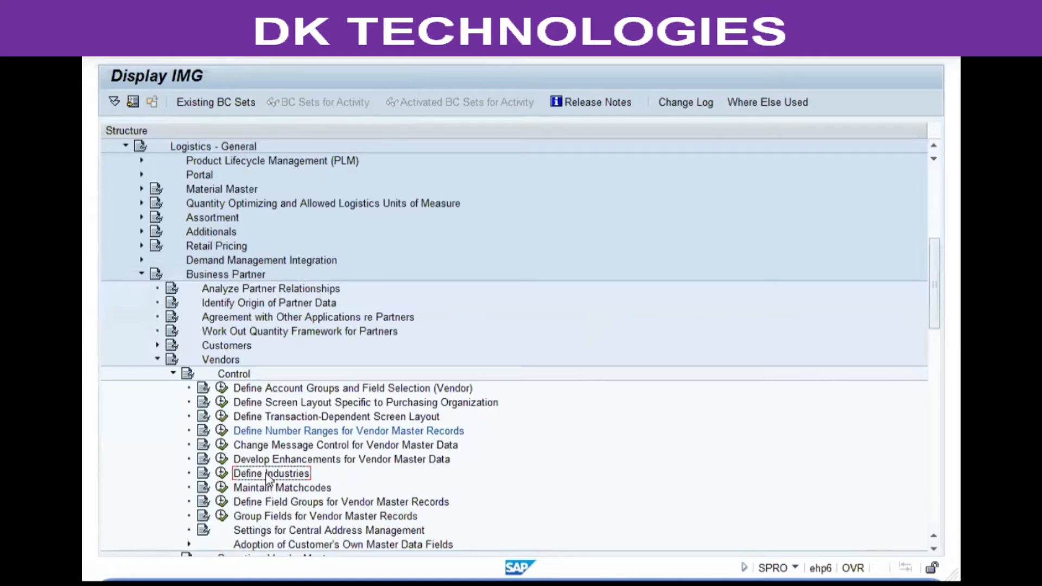
pyautogui.click(221, 473)
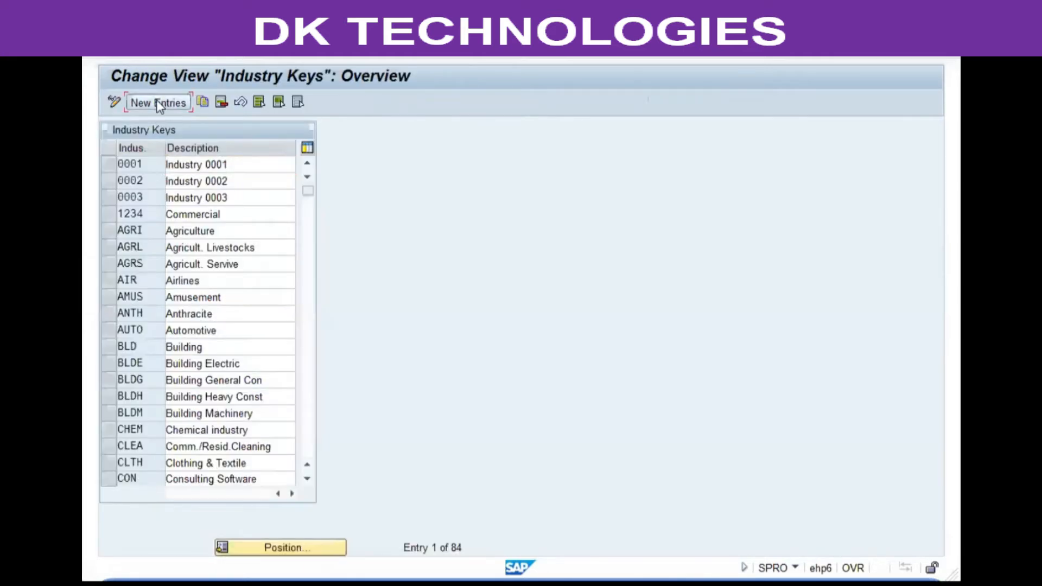
pyautogui.click(159, 104)
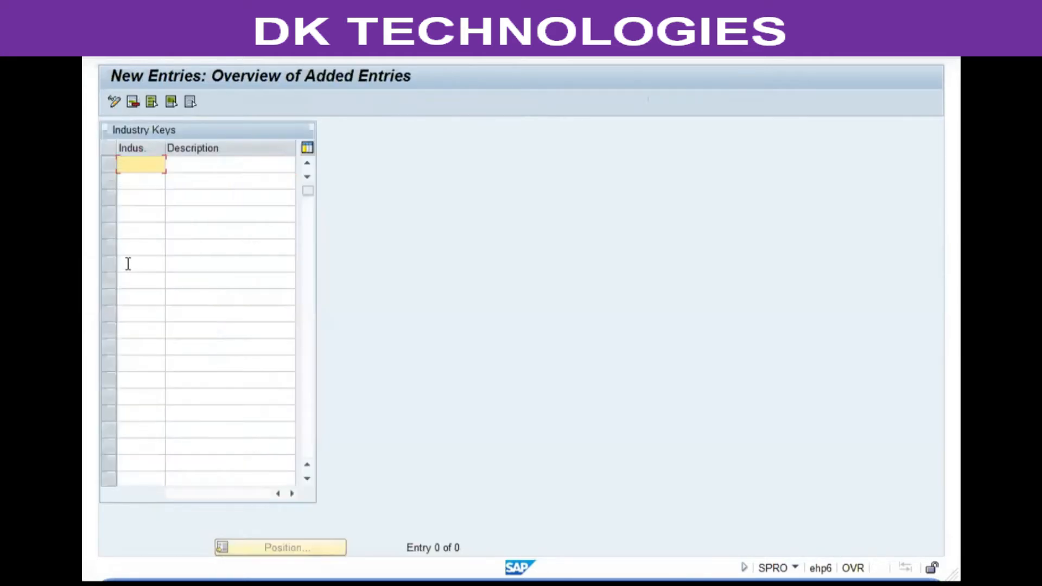
pyautogui.write('vgts')
pyautogui.press('BackSpace')
pyautogui.press('BackSpace')
pyautogui.press('BackSpace')
pyautogui.write('ttst')
pyautogui.press('Tab')
pyautogui.write('Vaillant Tes')
pyautogui.press('Return')
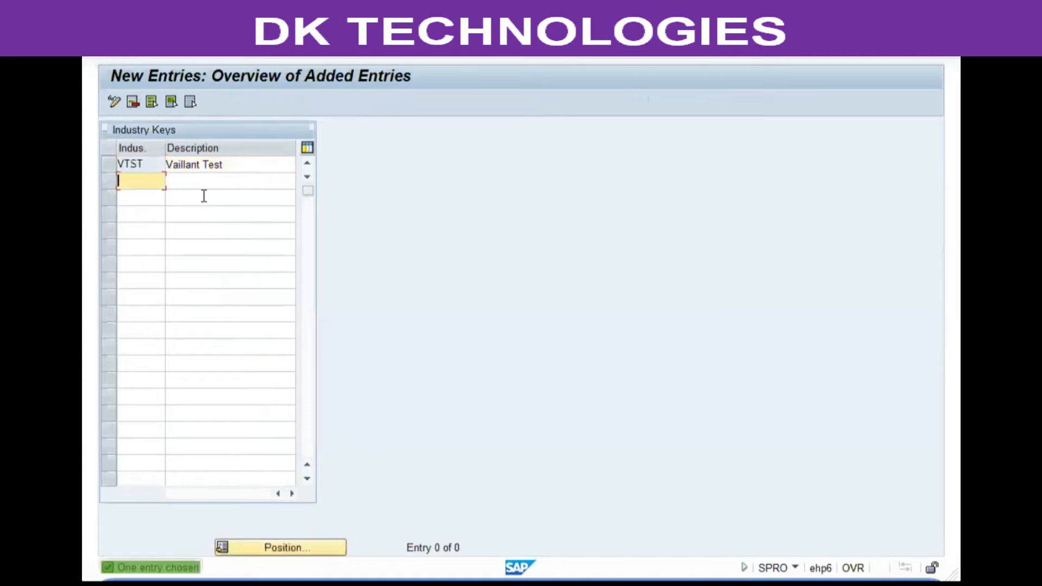
# Save the new industry key under customizing request EH6K902415 and return to the IMG structure.
pyautogui.hotkey('ctrl', 's')
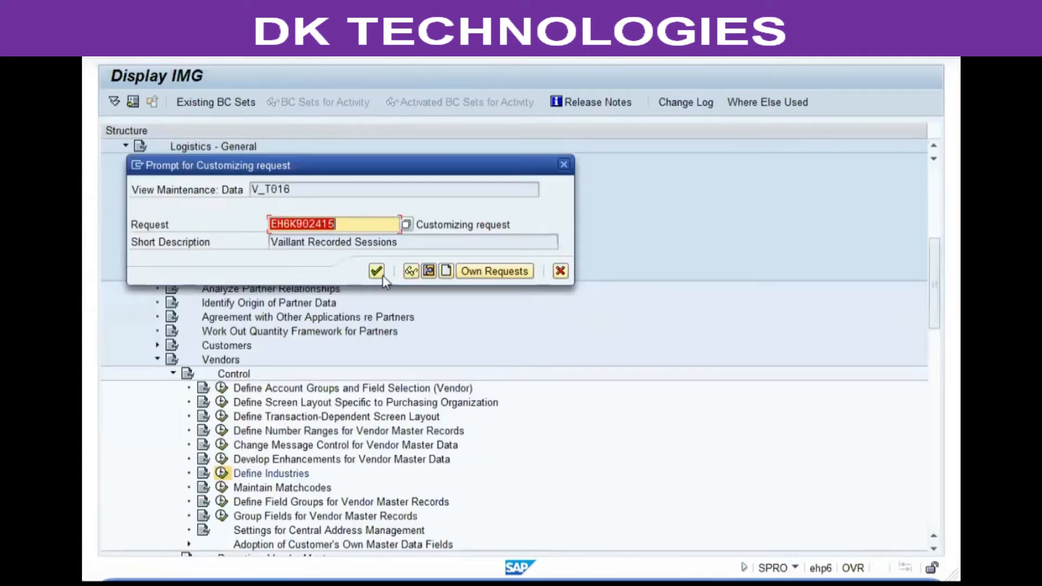
pyautogui.click(378, 273)
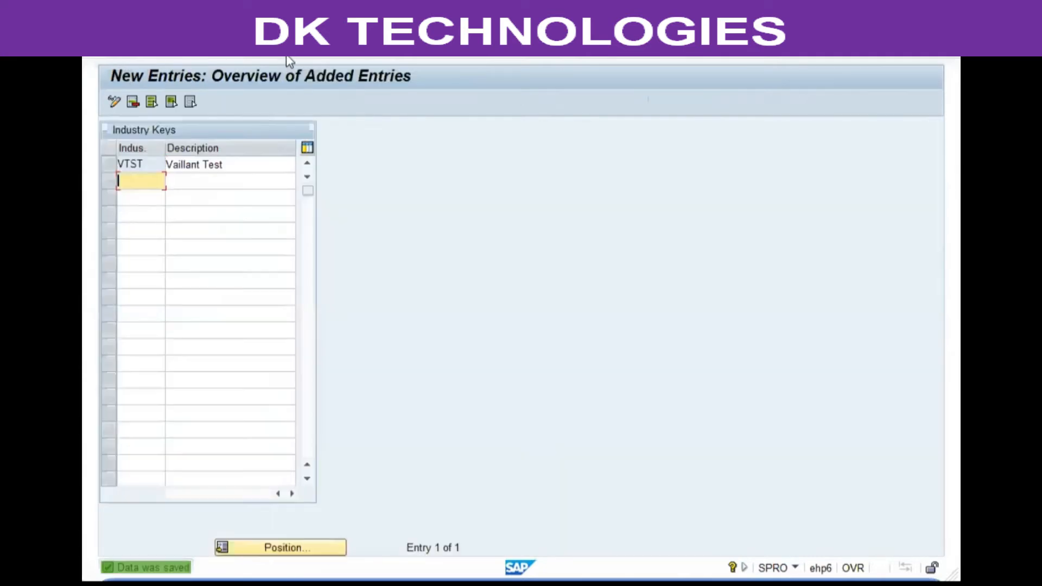
pyautogui.click(297, 56)
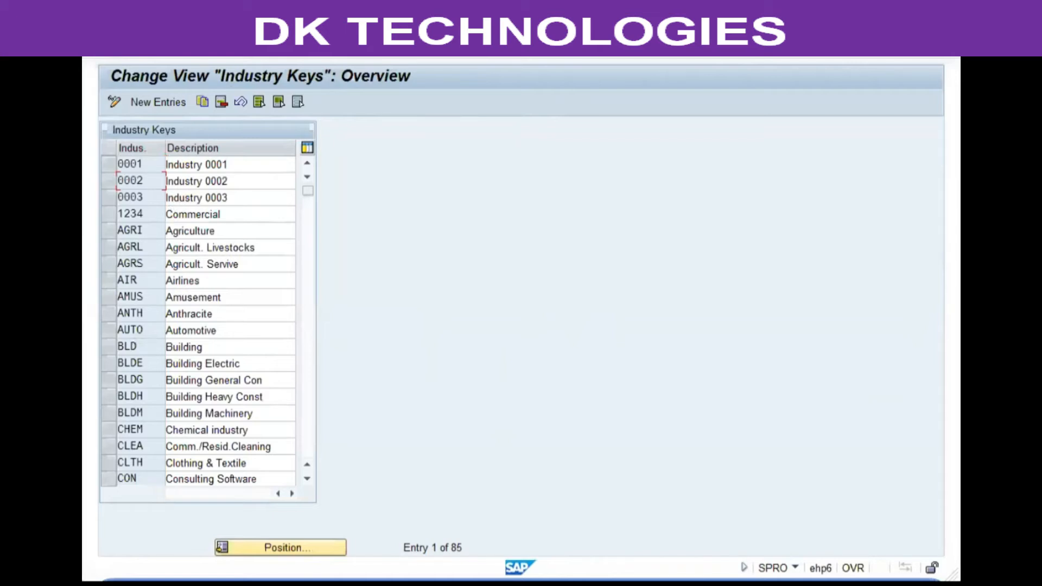
pyautogui.click(298, 56)
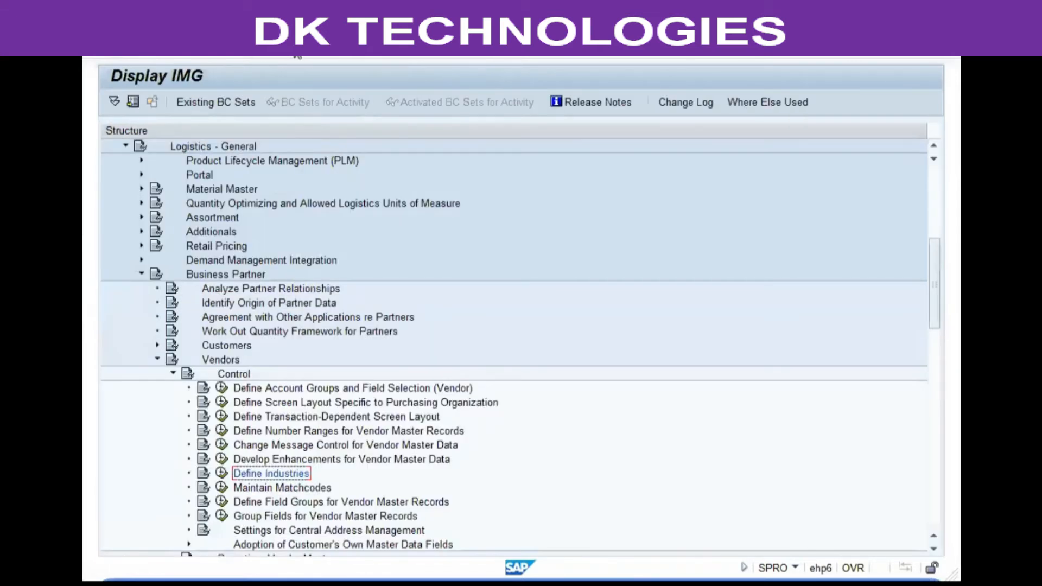
# Collapse the Control, Vendors, Business Partner and Logistics - General nodes in the IMG structure.
pyautogui.click(173, 374)
pyautogui.click(158, 359)
pyautogui.click(140, 275)
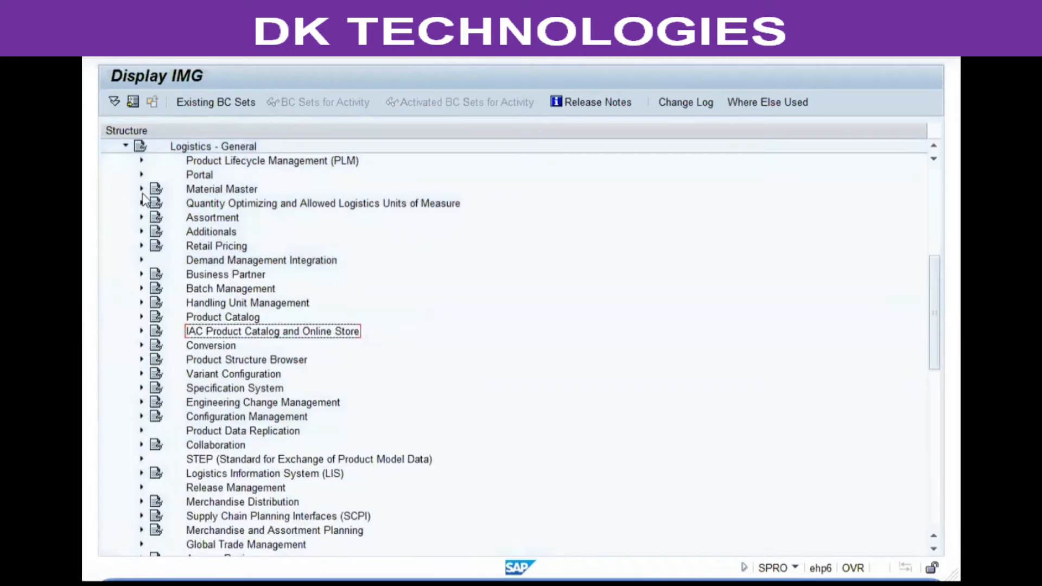
pyautogui.click(125, 146)
# Expand Materials Management, Purchasing and Vendor Master in the IMG structure to reach Define Terms of Payment.
pyautogui.click(188, 218)
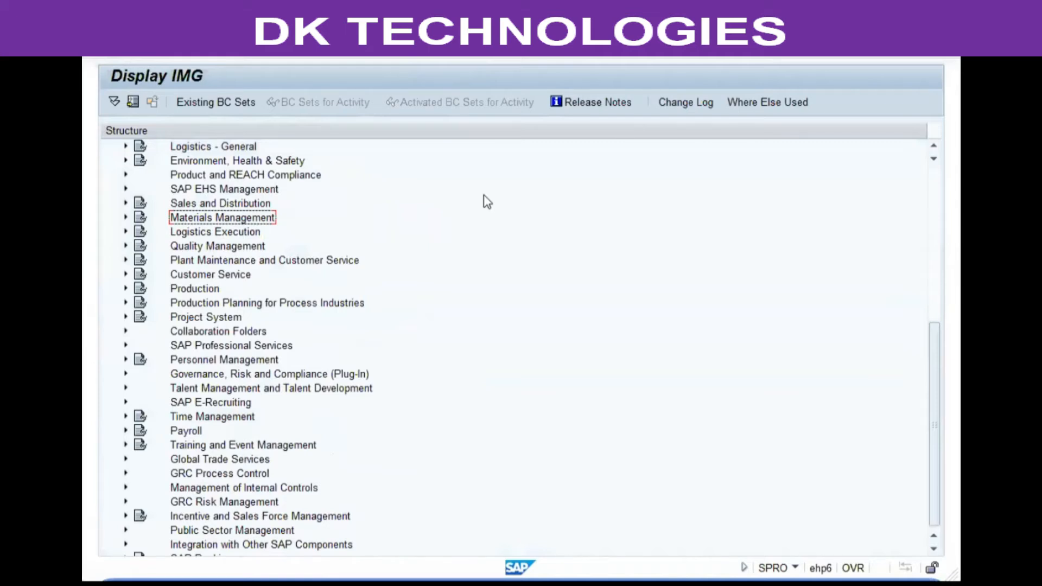
pyautogui.press('Right')
pyautogui.press('Down')
pyautogui.press('Down')
pyautogui.press('Down')
pyautogui.press('Right')
pyautogui.press('Down')
pyautogui.press('Down')
pyautogui.press('Down')
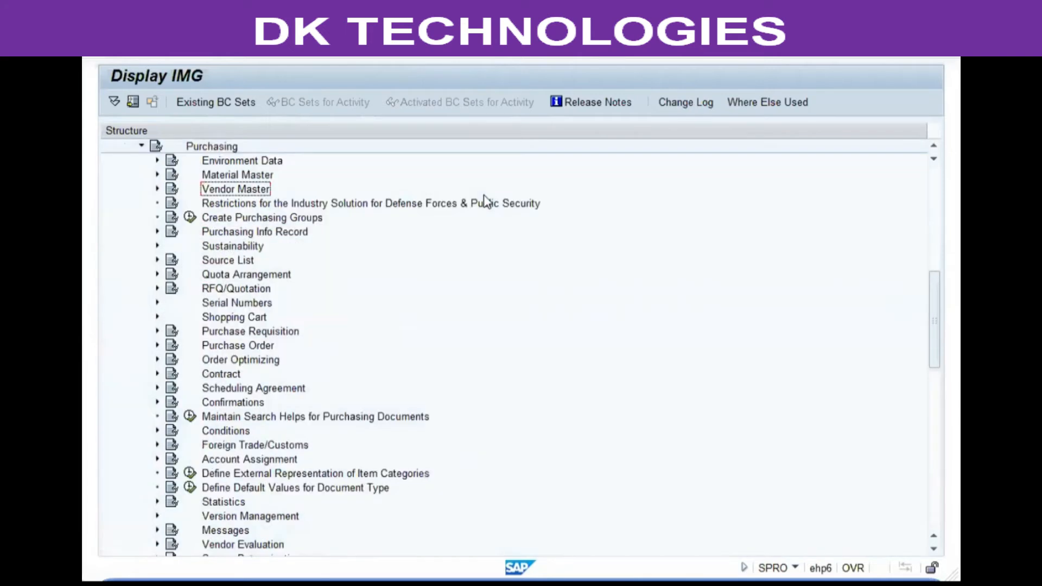
pyautogui.press('Right')
pyautogui.press('Down')
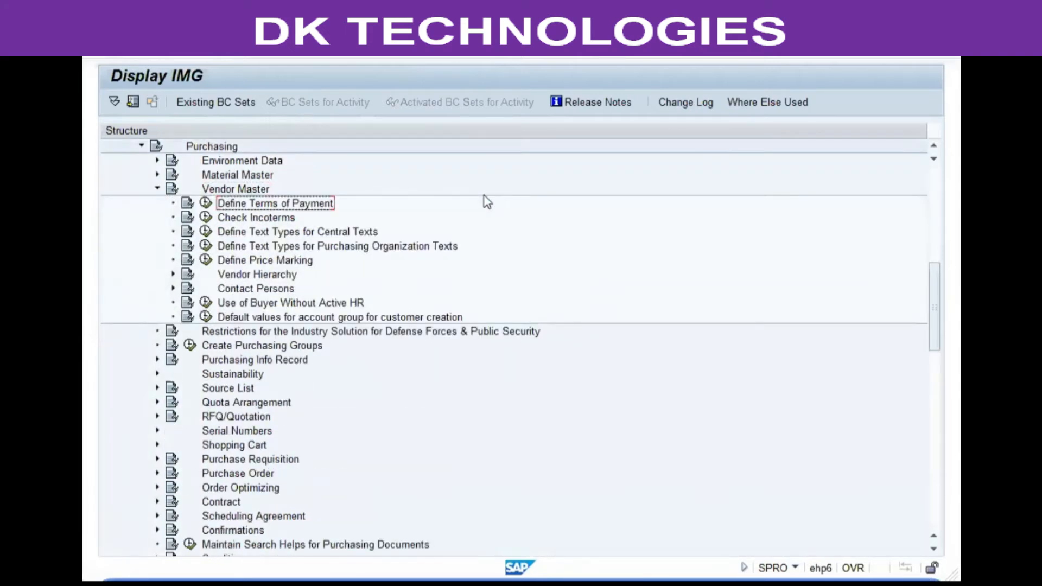
# View the payment terms overview in Define Terms of Payment, then return to the IMG structure.
pyautogui.click(205, 203)
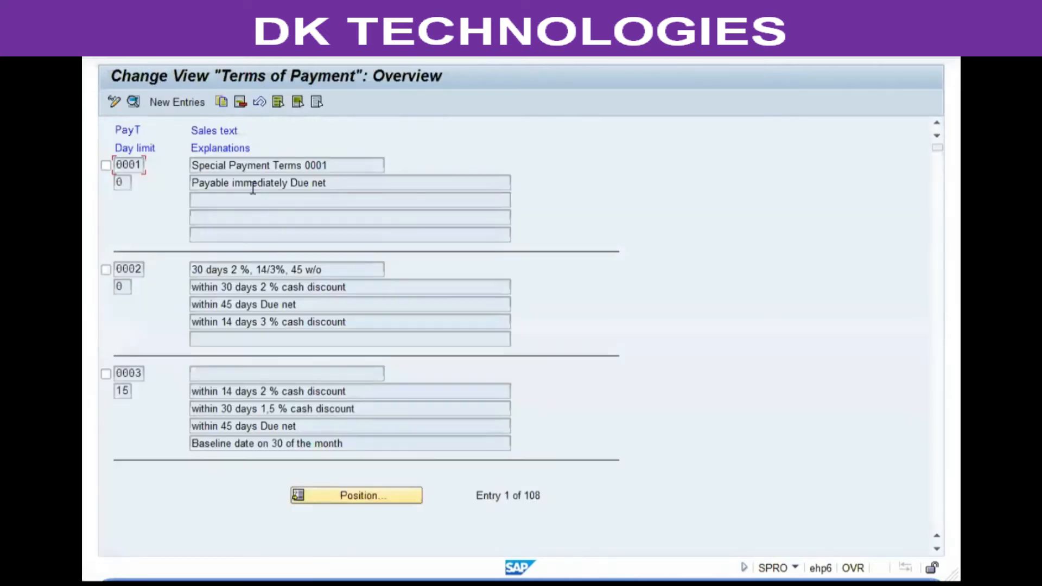
pyautogui.click(296, 50)
pyautogui.scroll(5, 295, 302)
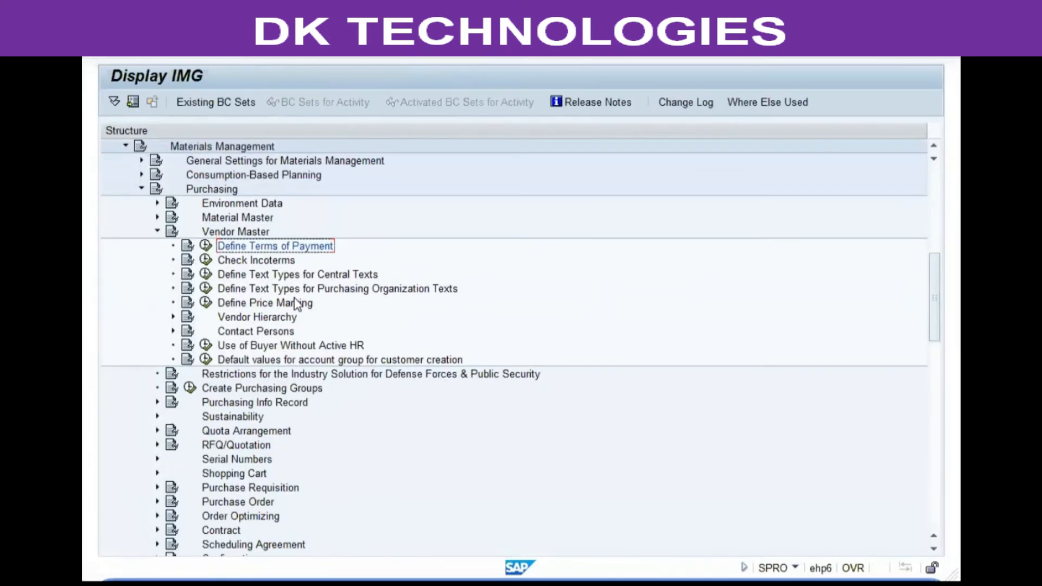
# Trace the path Materials Management, Purchasing, Vendor Master in the IMG structure and reopen Define Terms of Payment.
pyautogui.click(226, 175)
pyautogui.click(216, 220)
pyautogui.click(239, 261)
pyautogui.click(255, 276)
pyautogui.click(205, 274)
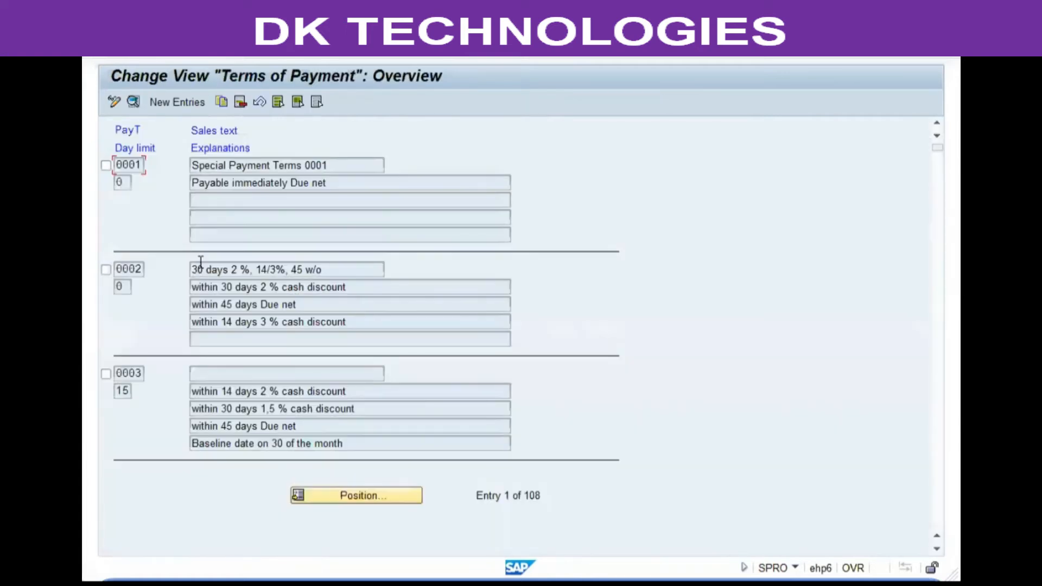